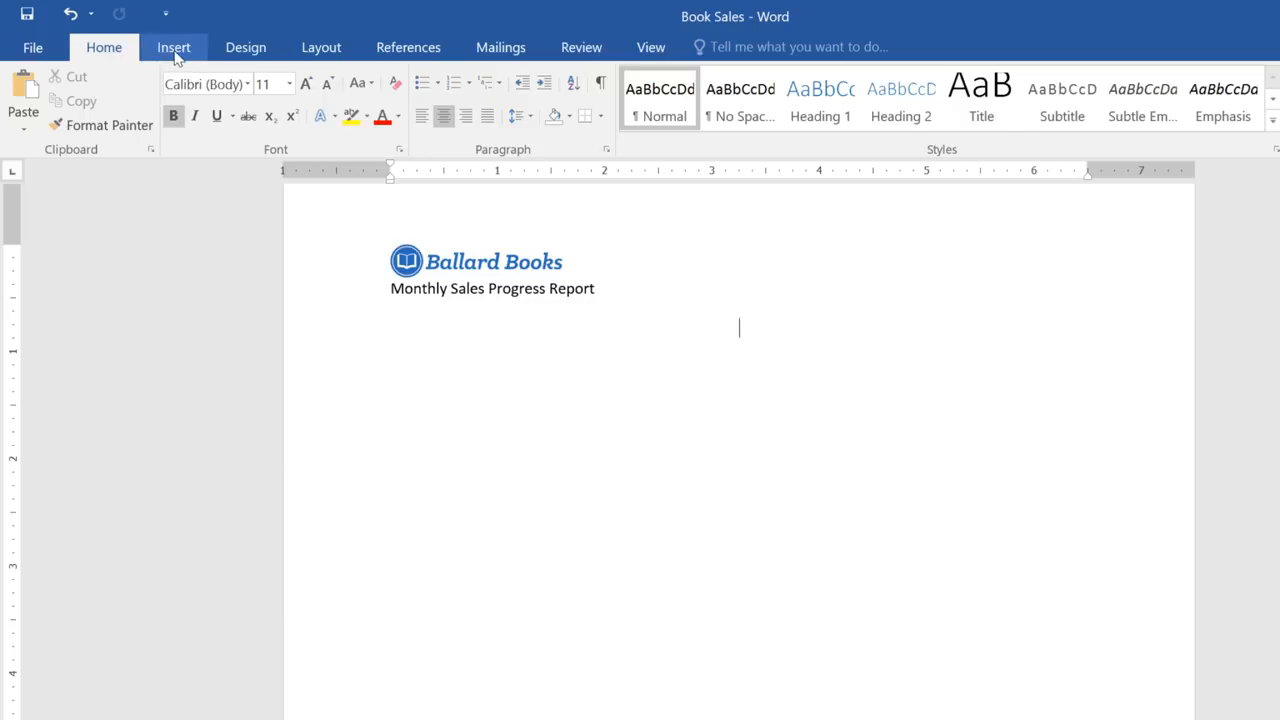
Step: Insert a 3-D Clustered Column chart below the report heading
{"action": "left_click", "coordinate": [175, 52]}
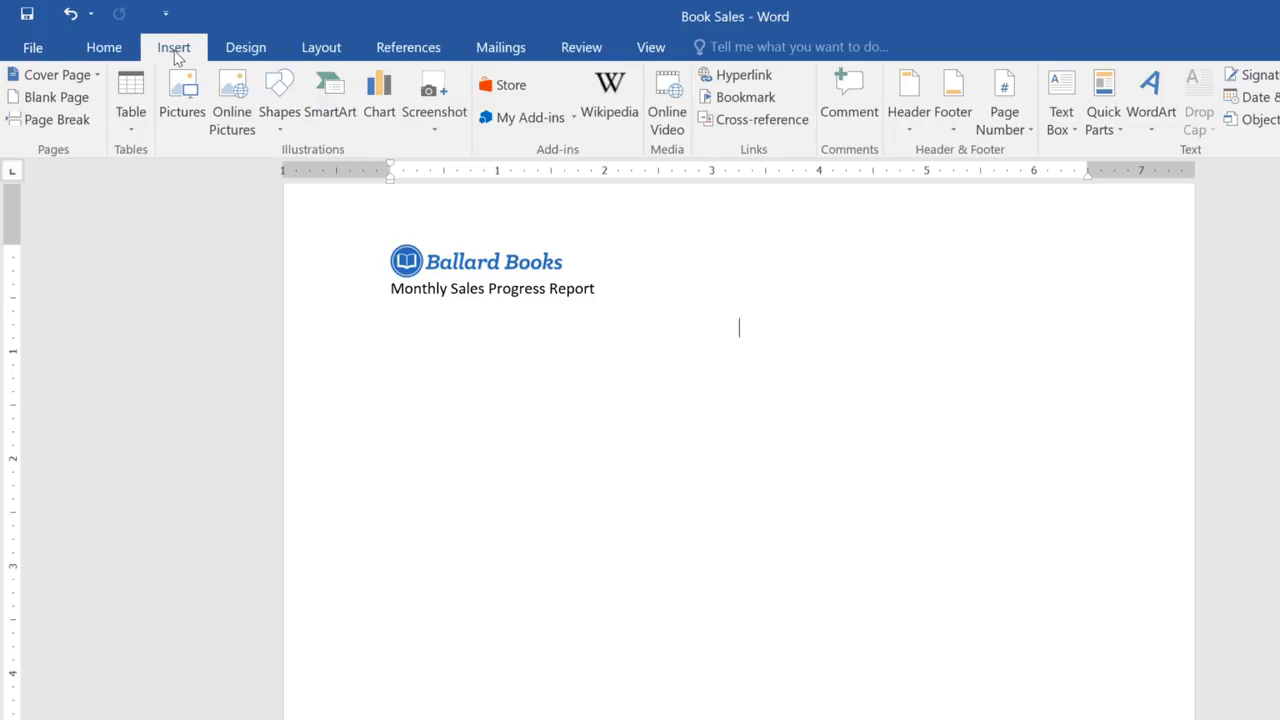
{"action": "left_click", "coordinate": [376, 90]}
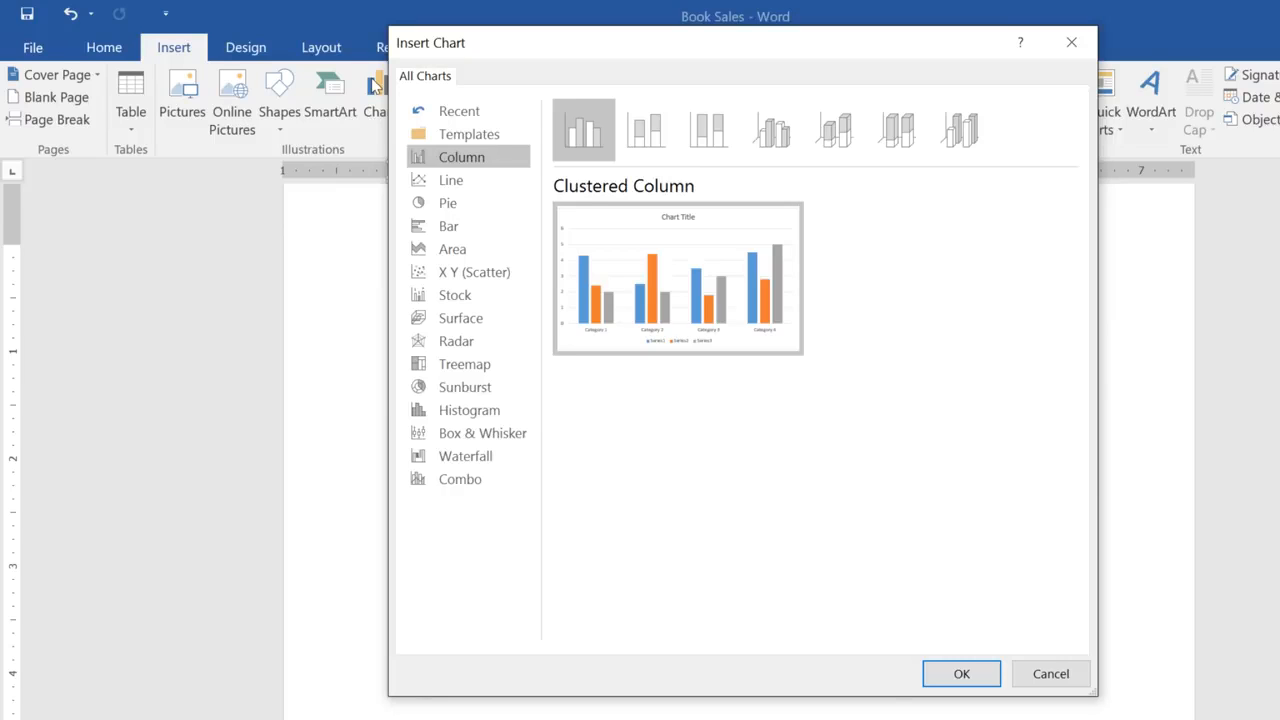
{"action": "left_click", "coordinate": [640, 120]}
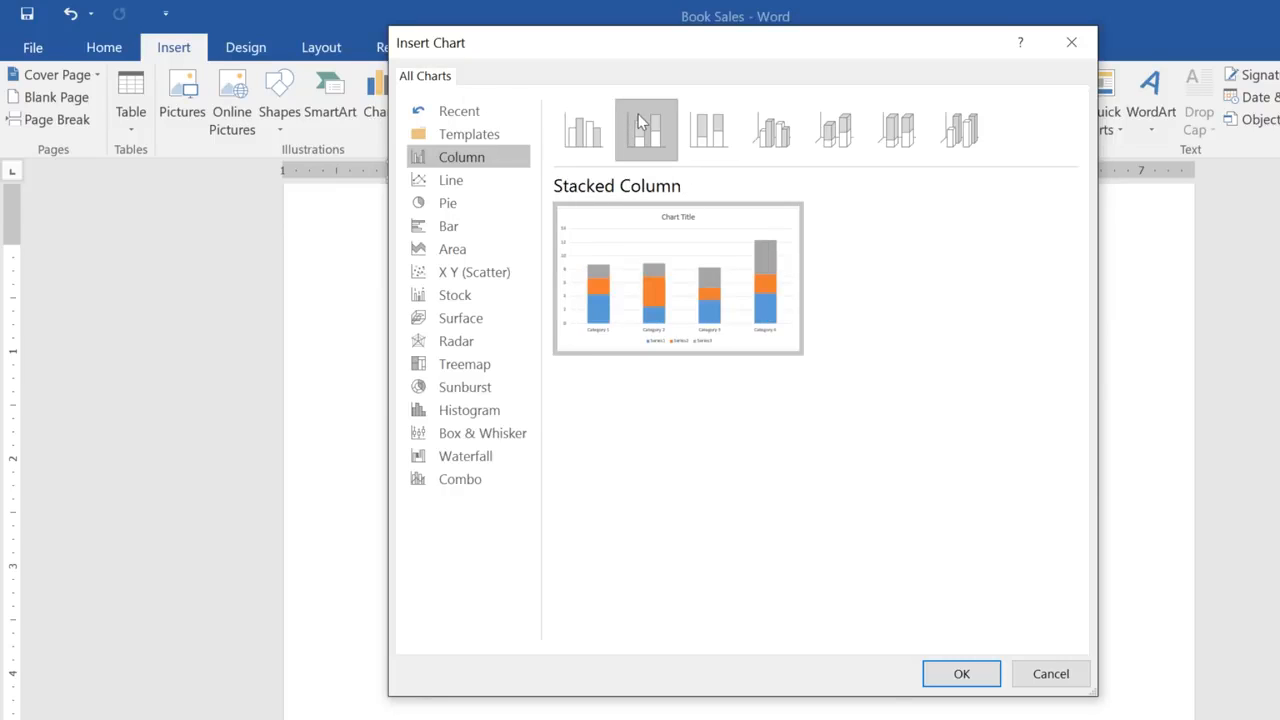
{"action": "left_click", "coordinate": [710, 126]}
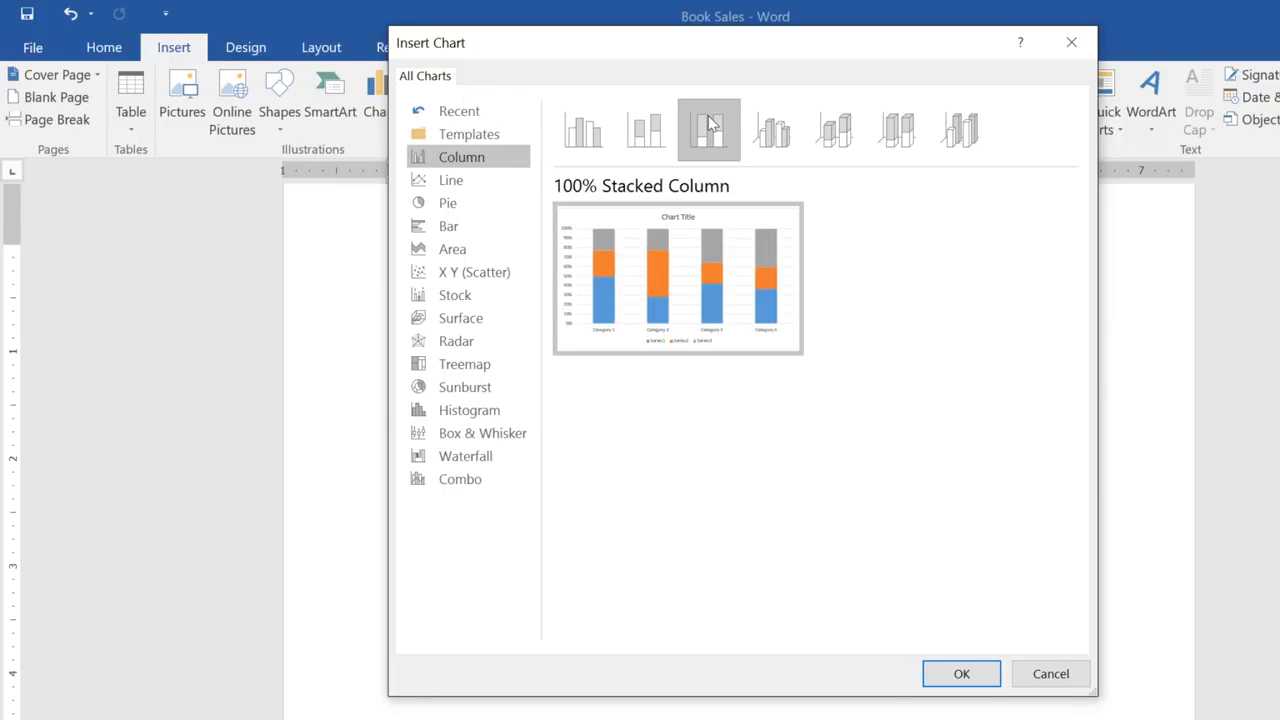
{"action": "left_click", "coordinate": [771, 124]}
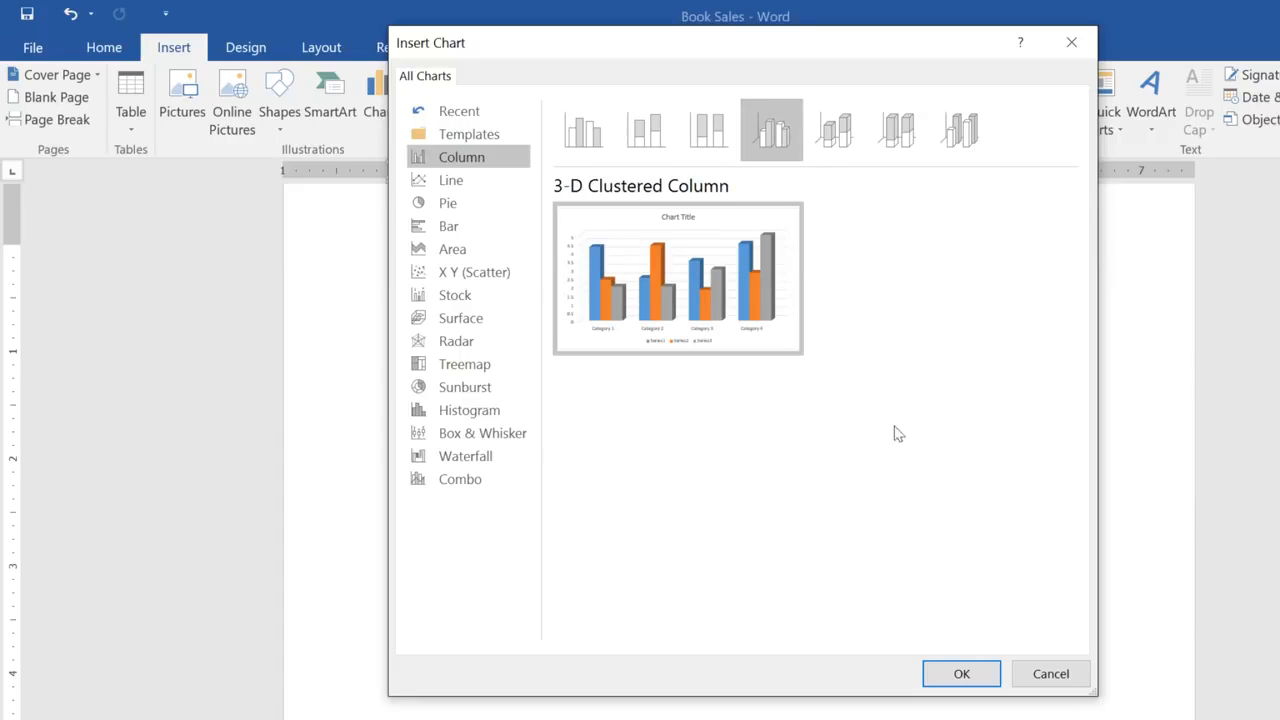
{"action": "left_click", "coordinate": [961, 675]}
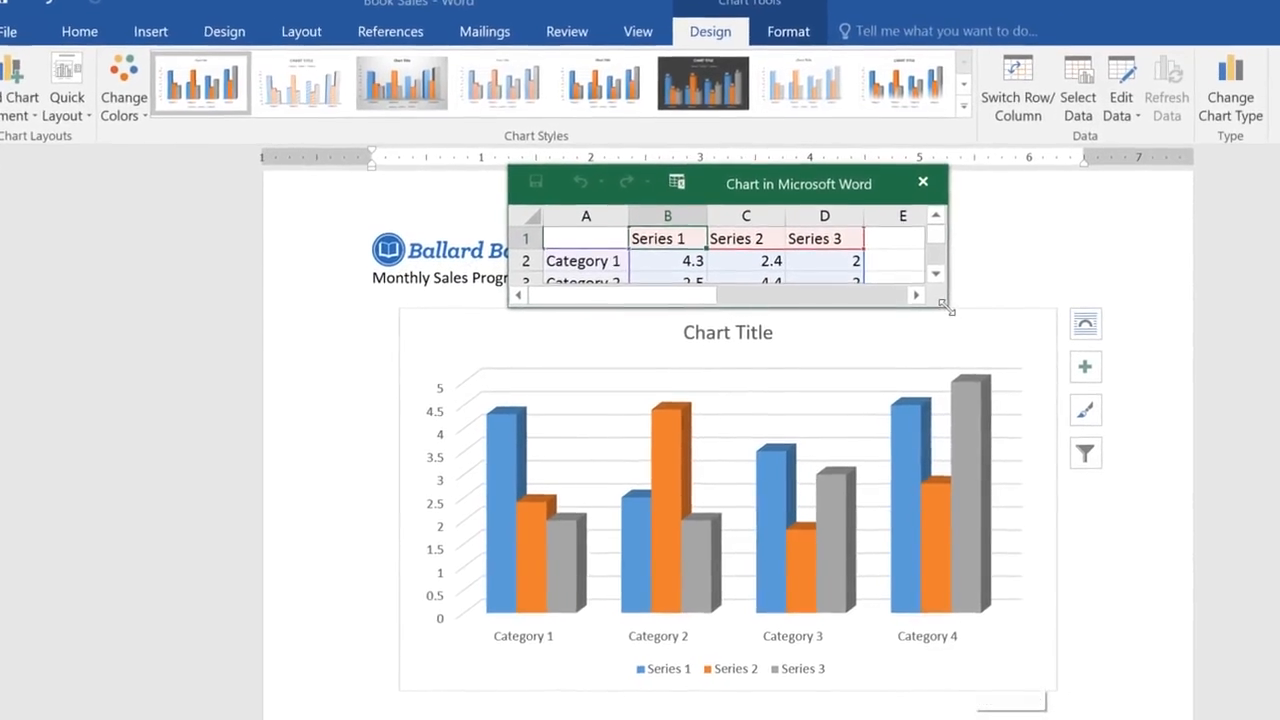
Step: Enlarge the chart's data sheet and label its category rows Classics, Romance, Sci-Fi Fantasy, Mystery and Young Adult
{"action": "left_click_drag", "start_coordinate": [944, 307], "coordinate": [1193, 422]}
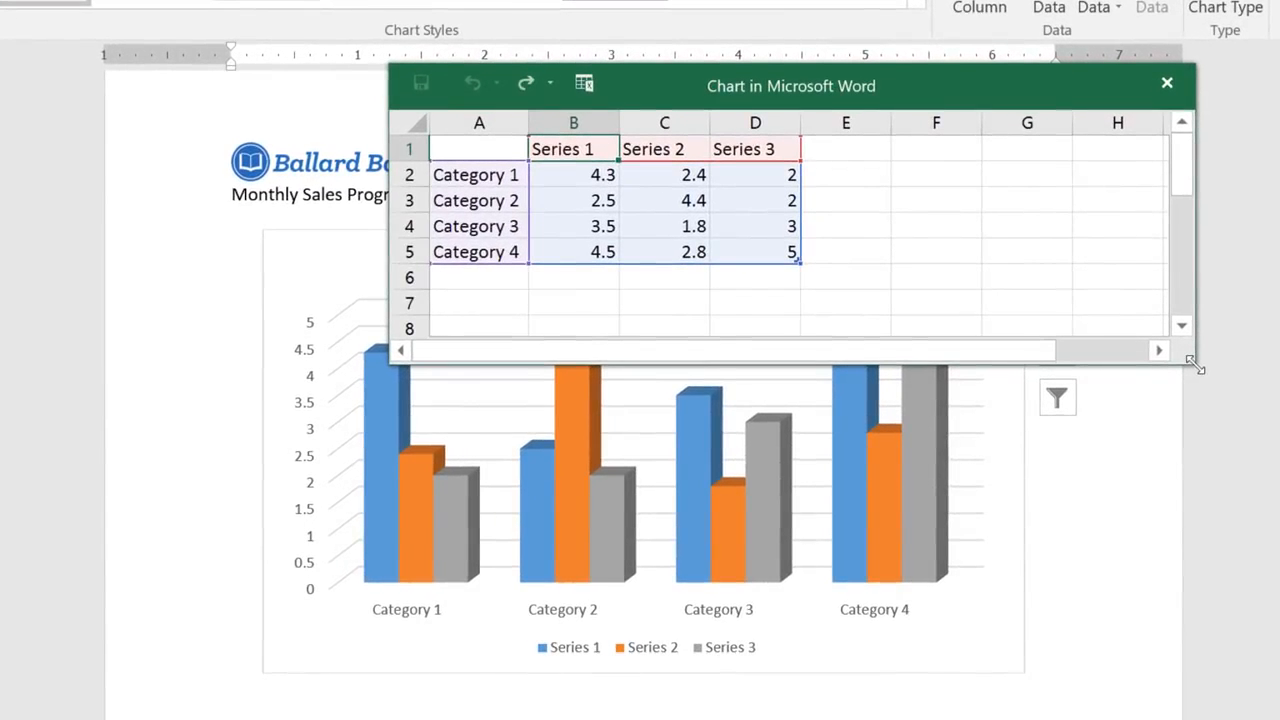
{"action": "left_click", "coordinate": [512, 174]}
{"action": "type", "text": "Classics"}
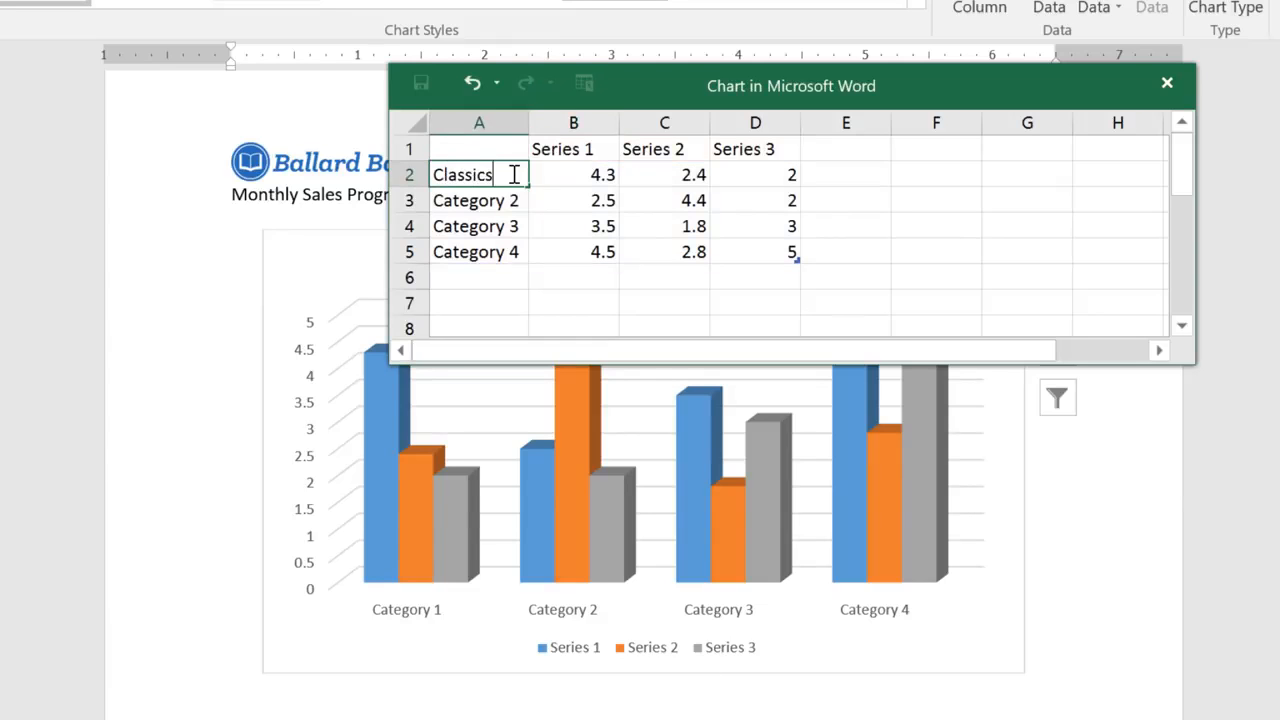
{"action": "key", "text": "Return"}
{"action": "type", "text": "Romance"}
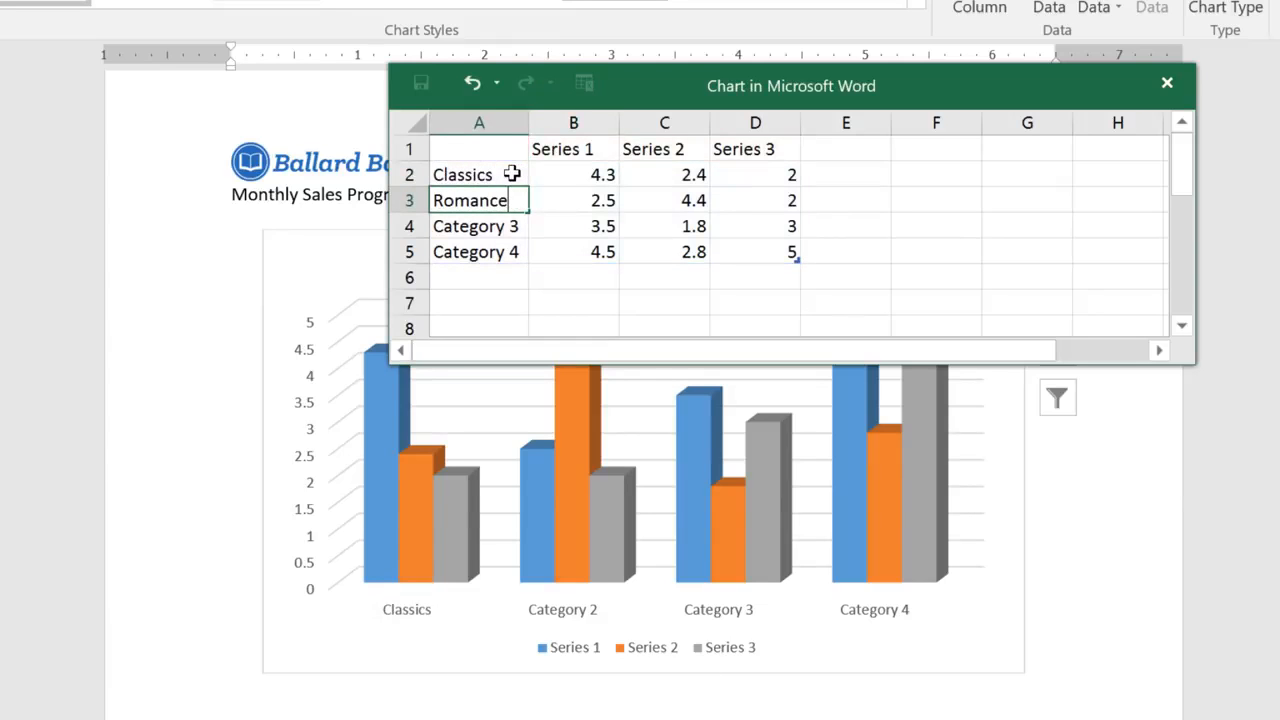
{"action": "key", "text": "Return"}
{"action": "type", "text": "Sci-Fi Fantasy"}
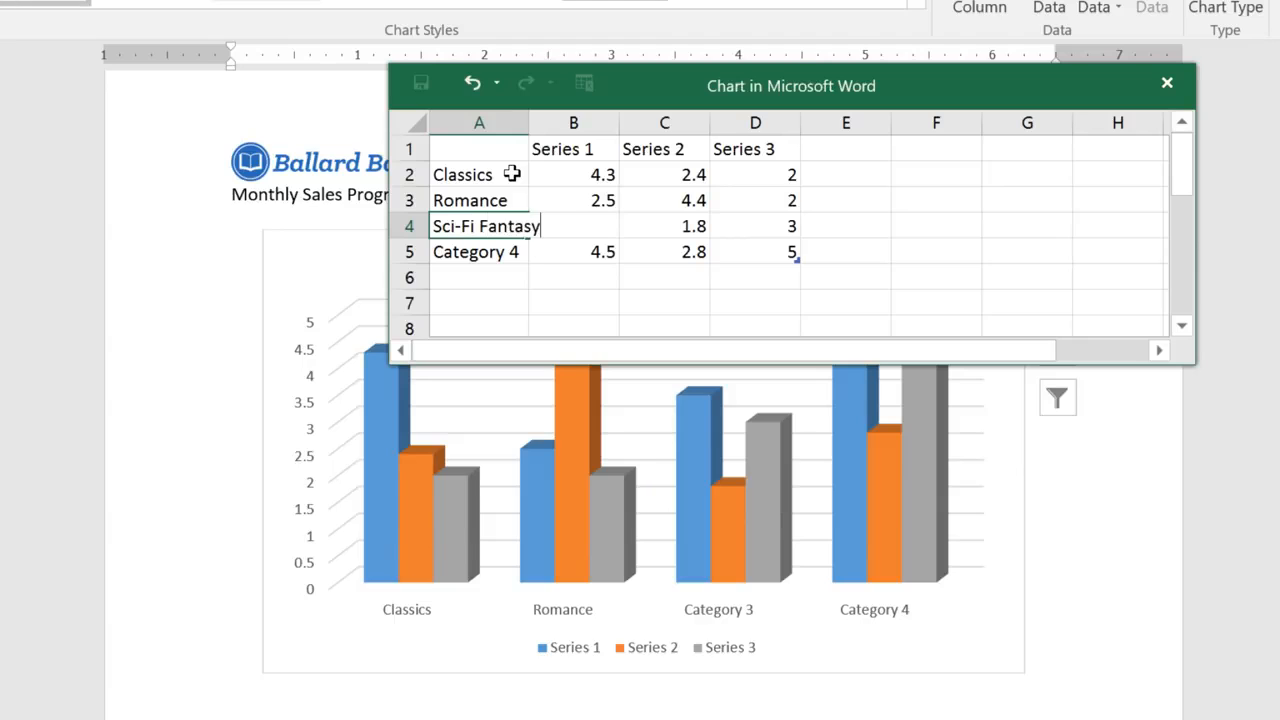
{"action": "key", "text": "Return"}
{"action": "type", "text": "Mystery"}
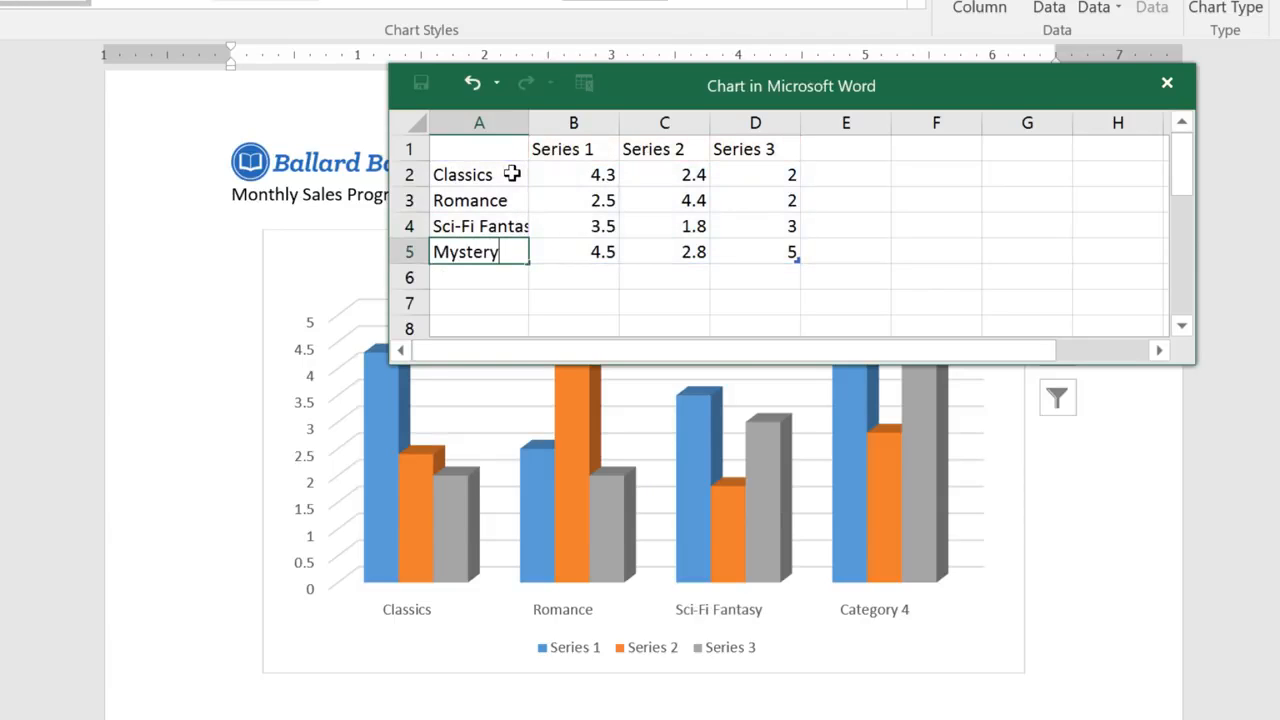
{"action": "key", "text": "Return"}
{"action": "type", "text": "Young Adult"}
{"action": "key", "text": "Return"}
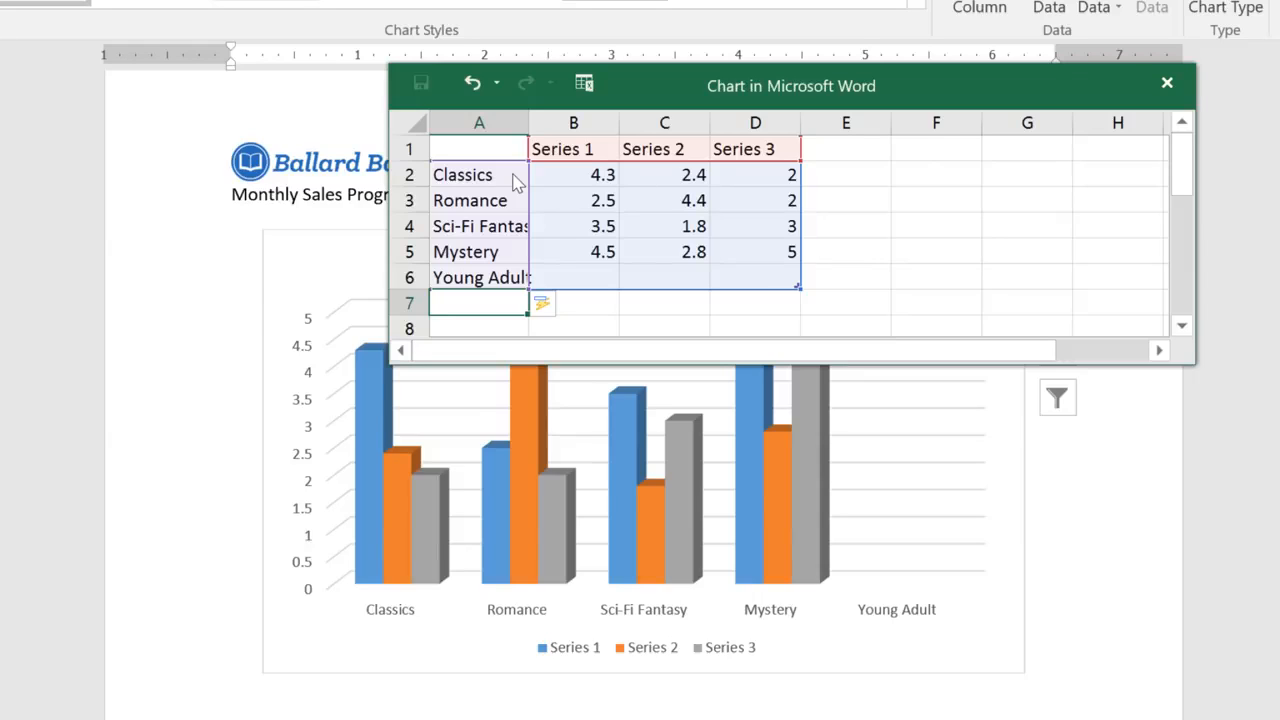
Step: Rename the three series headers in B1:D1 of the chart data to Jan, Feb and March
{"action": "left_click", "coordinate": [605, 148]}
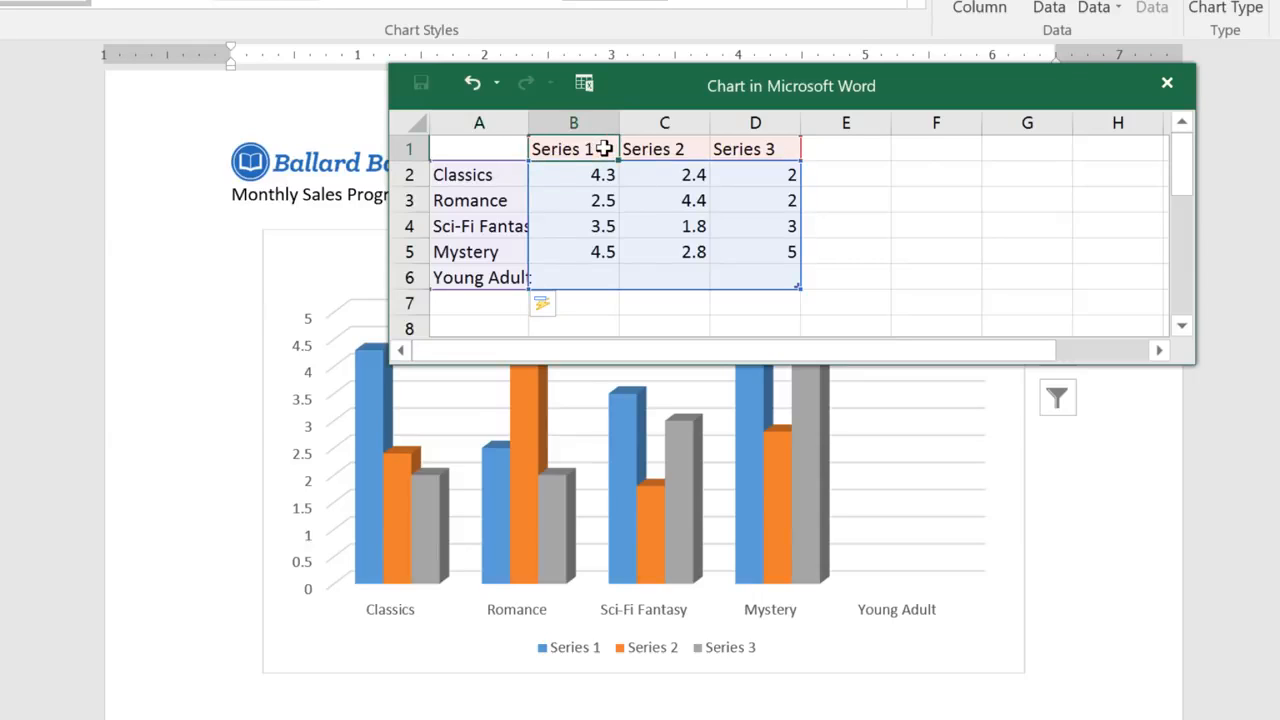
{"action": "type", "text": "Jan"}
{"action": "key", "text": "Tab"}
{"action": "type", "text": "Feb"}
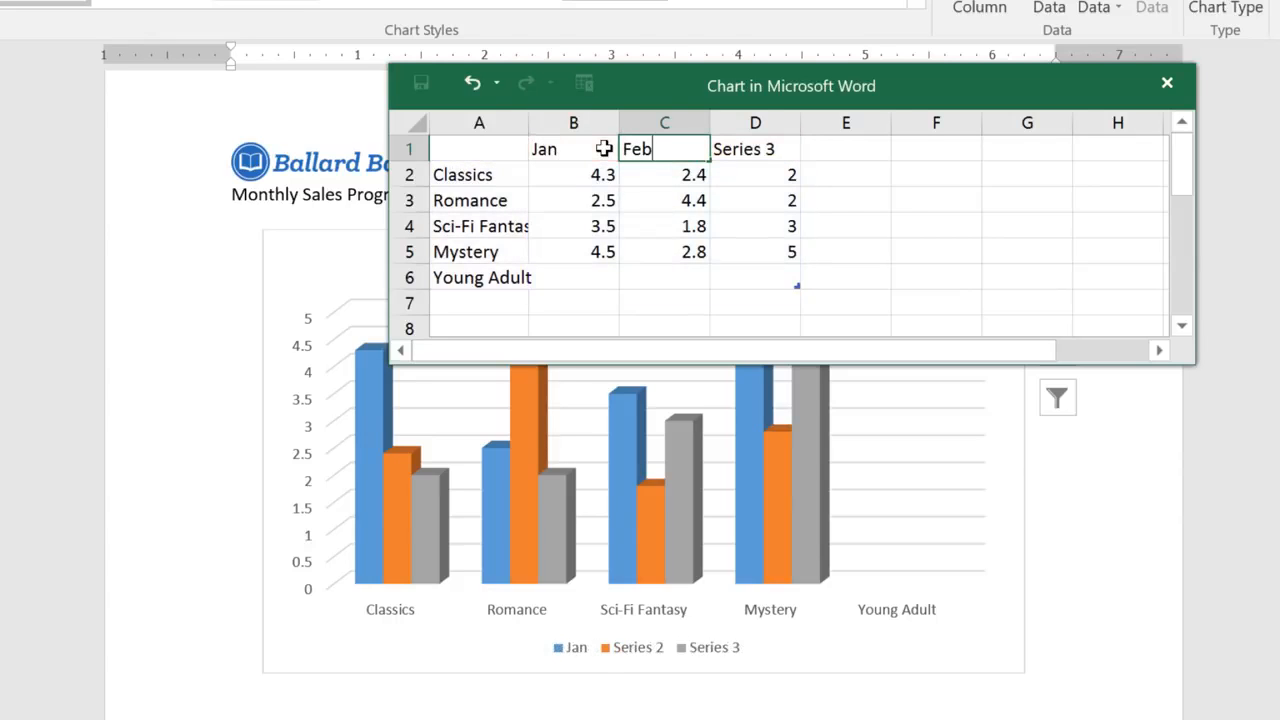
{"action": "key", "text": "Tab"}
{"action": "type", "text": "March"}
{"action": "key", "text": "Tab"}
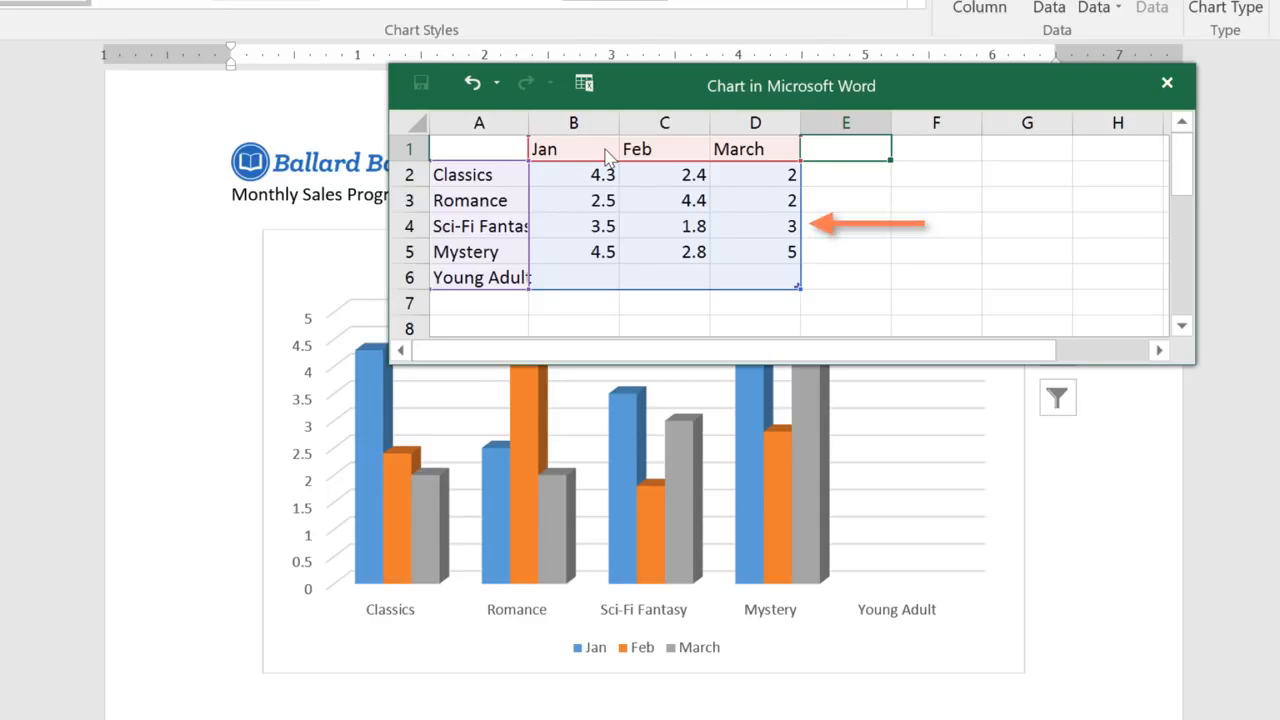
Step: Add three more series headers, April, May and June, in E1:G1 of the chart data
{"action": "type", "text": "April"}
{"action": "key", "text": "Tab"}
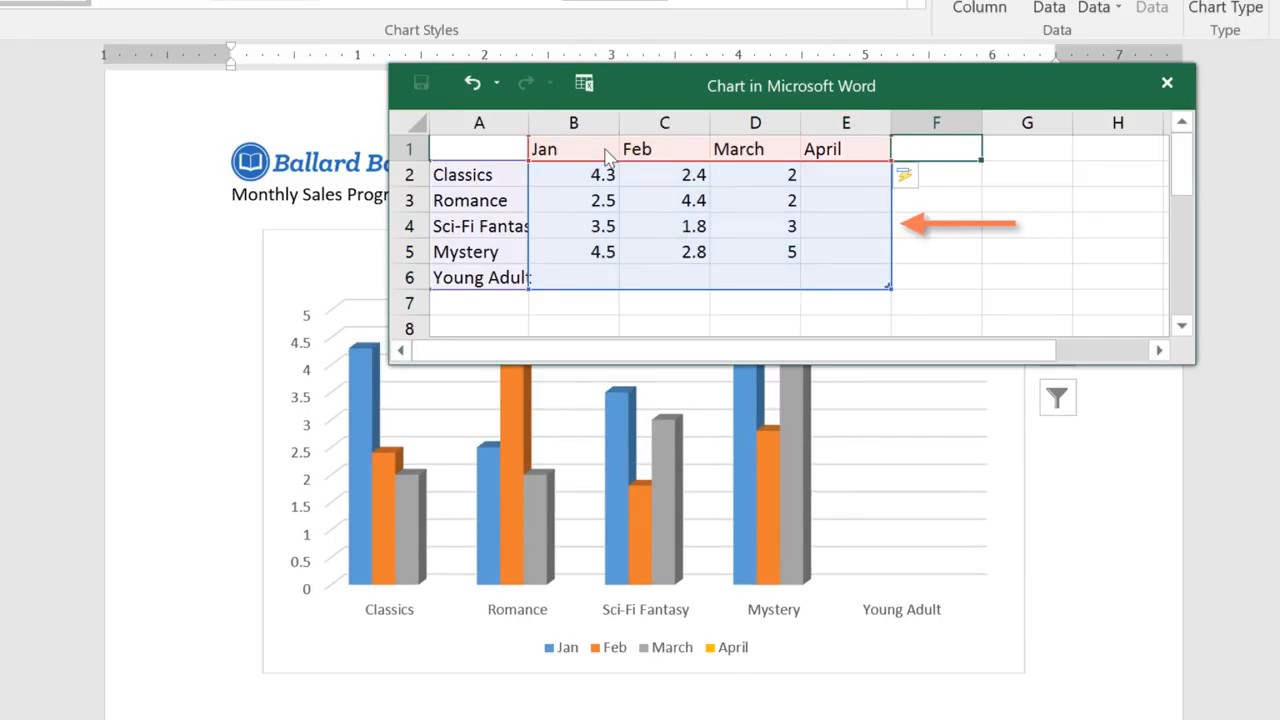
{"action": "type", "text": "May"}
{"action": "key", "text": "Tab"}
{"action": "type", "text": "June"}
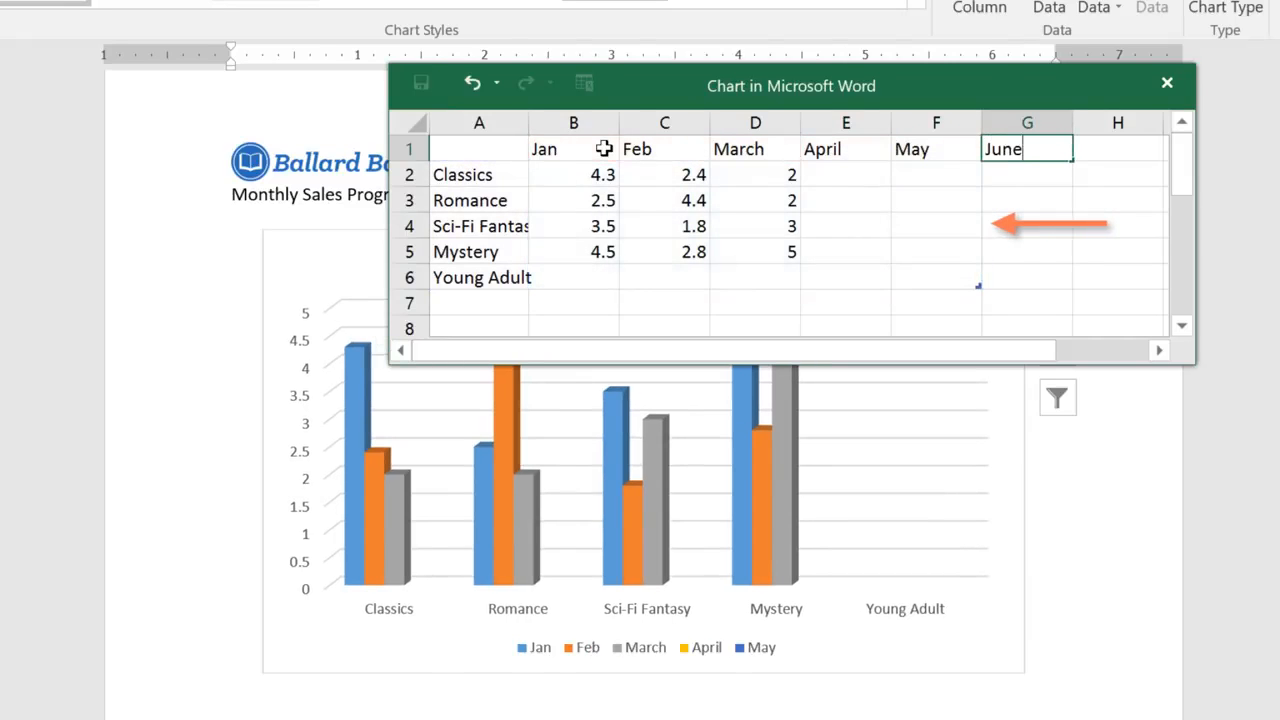
{"action": "key", "text": "Tab"}
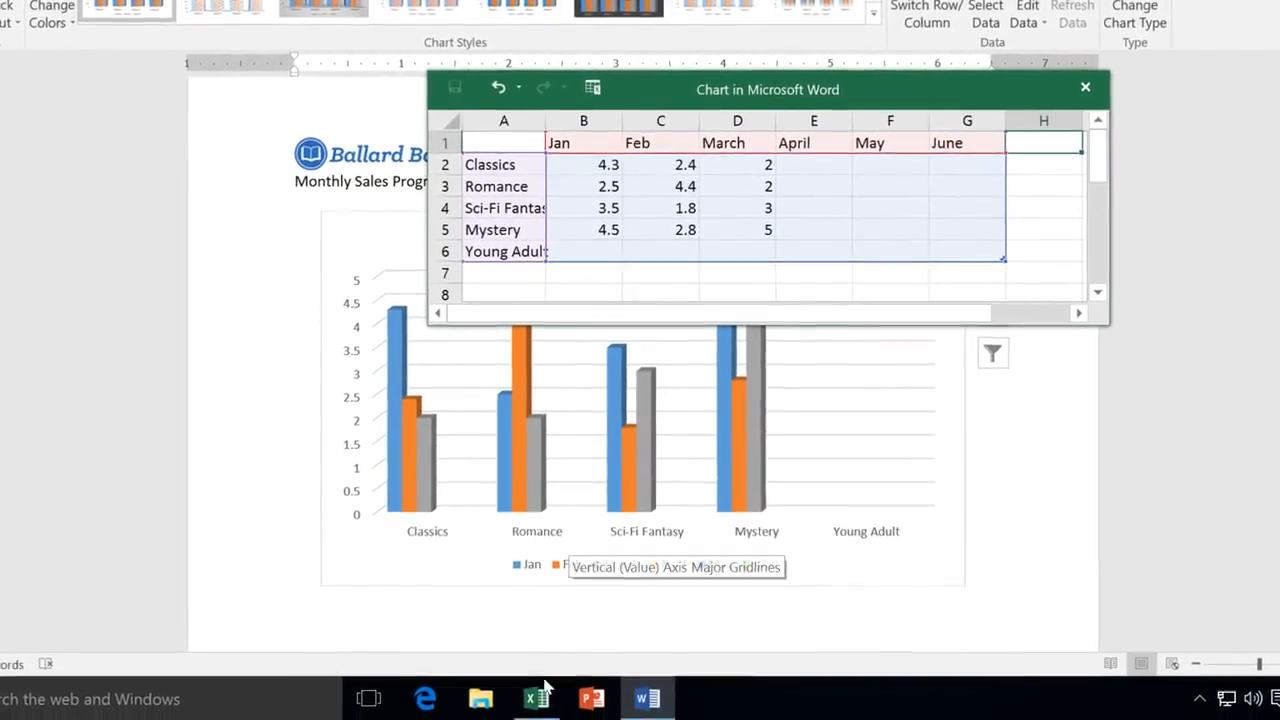
Step: Switch to the Book Sales workbook in Excel, copy the sales figures in B2:G6, and minimize the workbook
{"action": "left_click", "coordinate": [543, 697]}
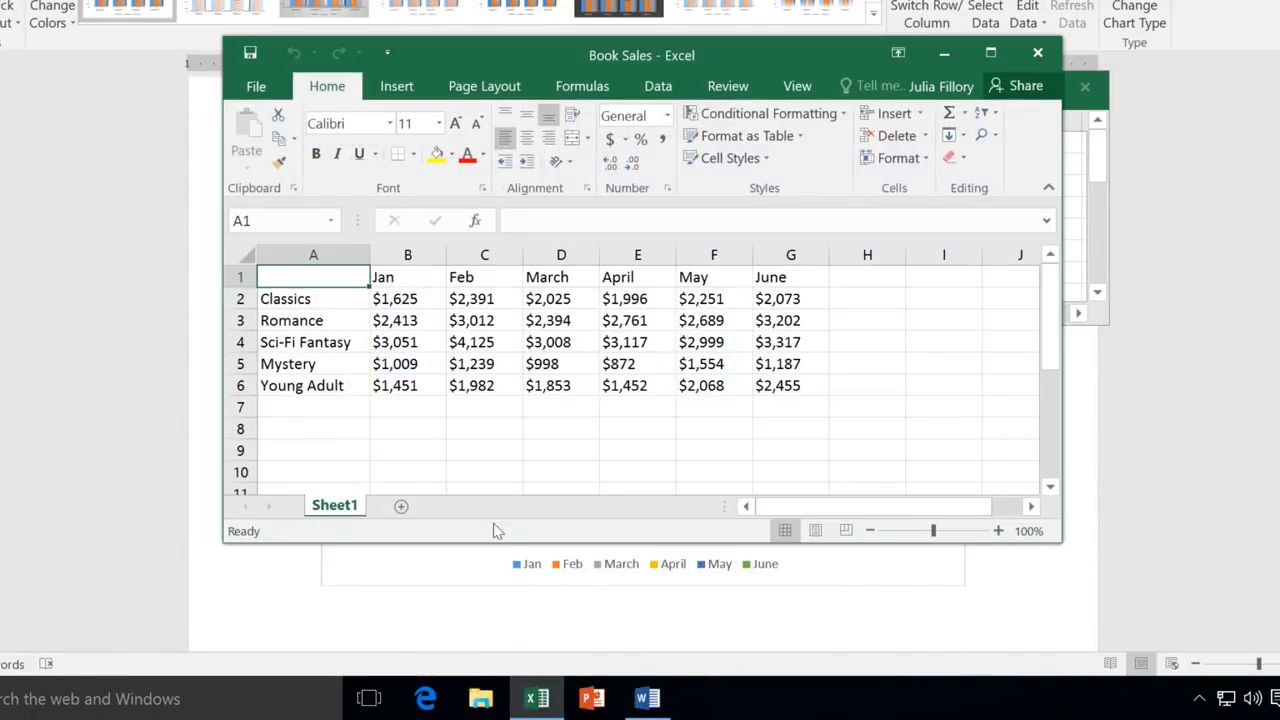
{"action": "left_click", "coordinate": [431, 299]}
{"action": "left_click_drag", "start_coordinate": [431, 299], "coordinate": [765, 388]}
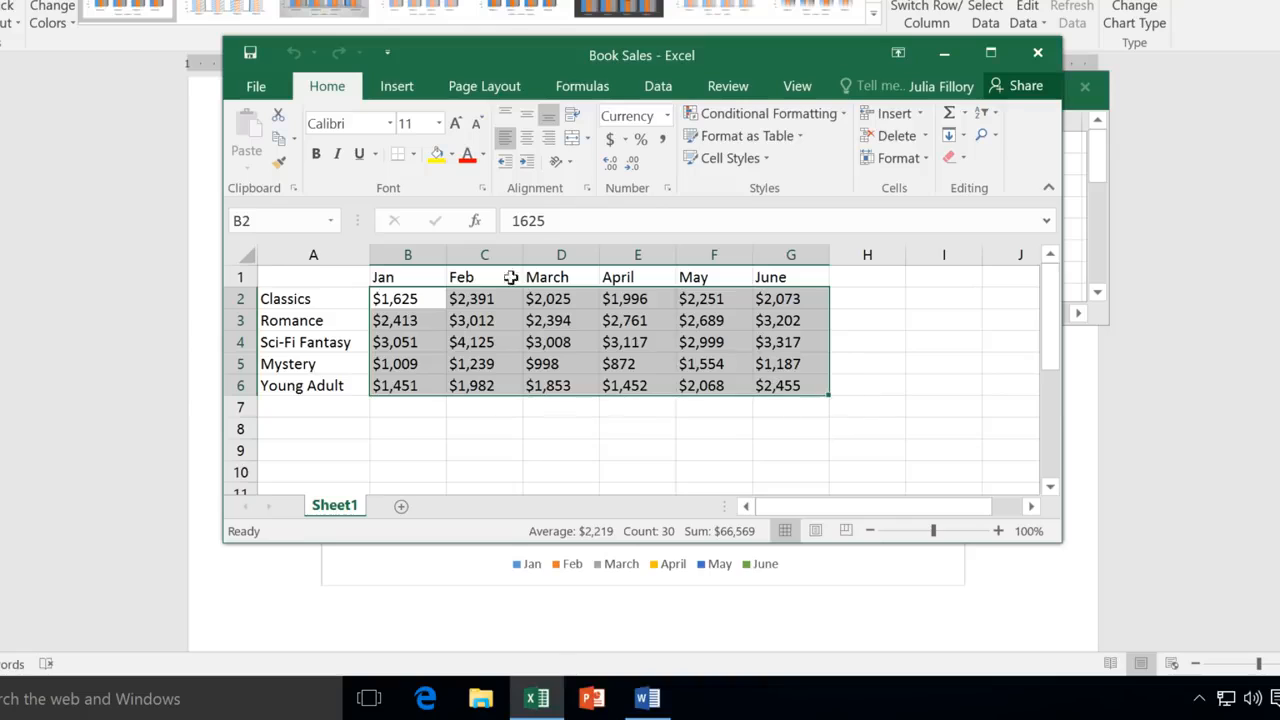
{"action": "left_click", "coordinate": [279, 141]}
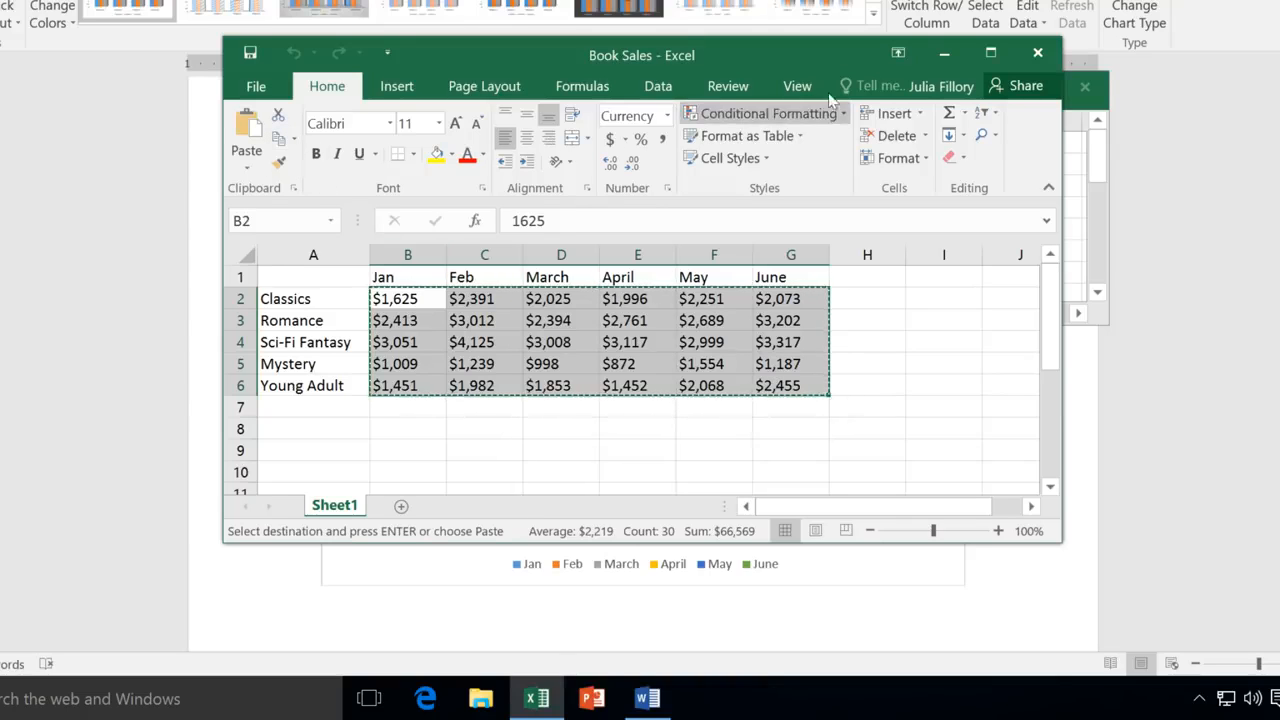
{"action": "left_click", "coordinate": [945, 53]}
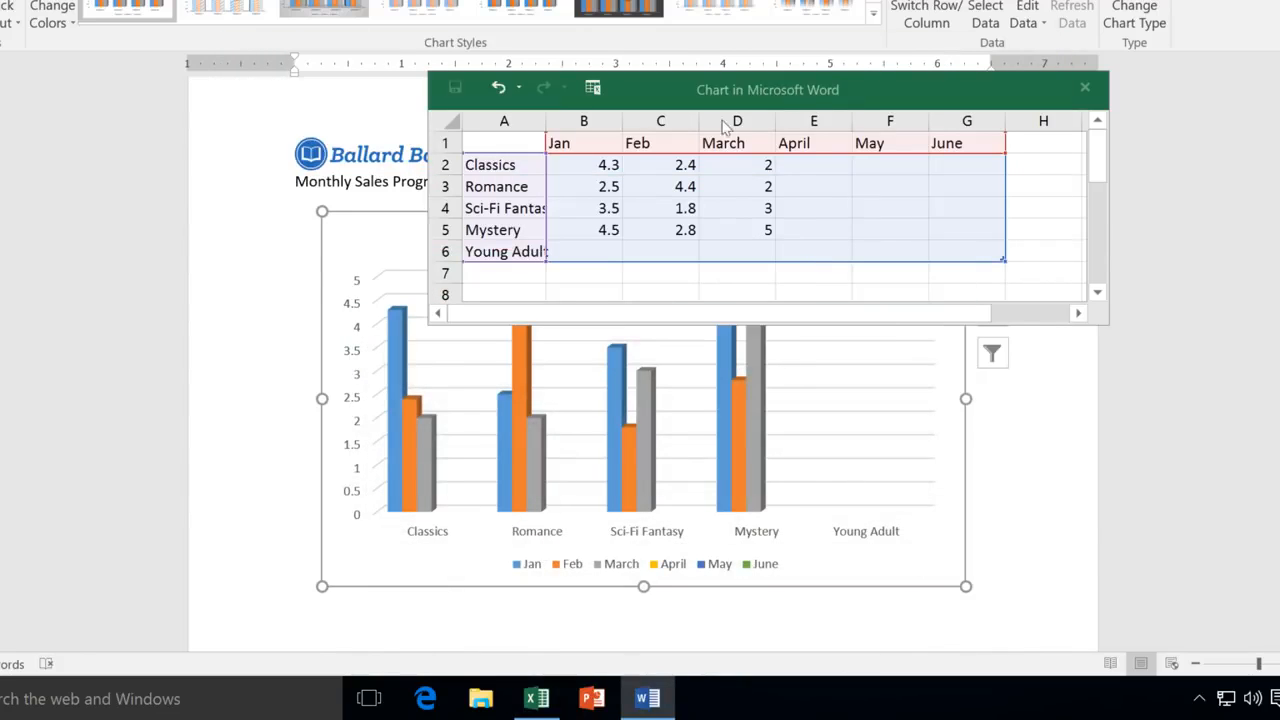
Step: Paste the copied sales figures over B2:G6 of the chart data and close the data sheet
{"action": "left_click_drag", "start_coordinate": [603, 166], "coordinate": [957, 248]}
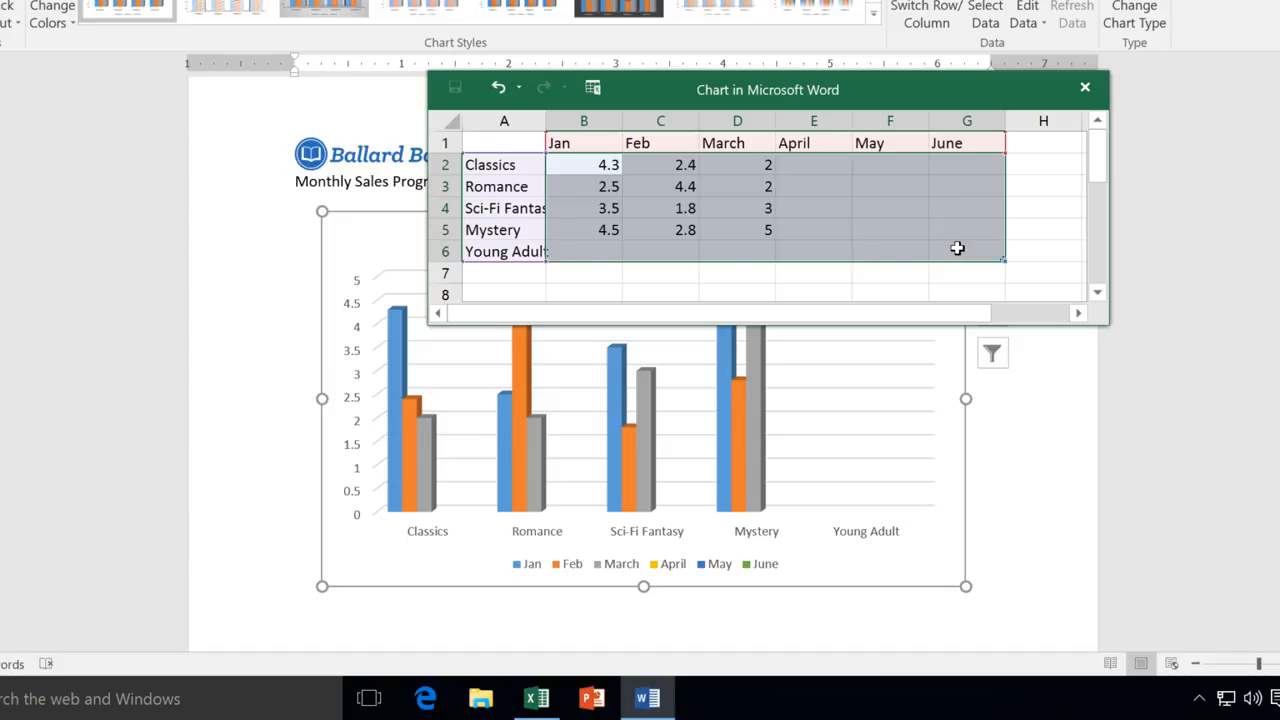
{"action": "key", "text": "ctrl+v"}
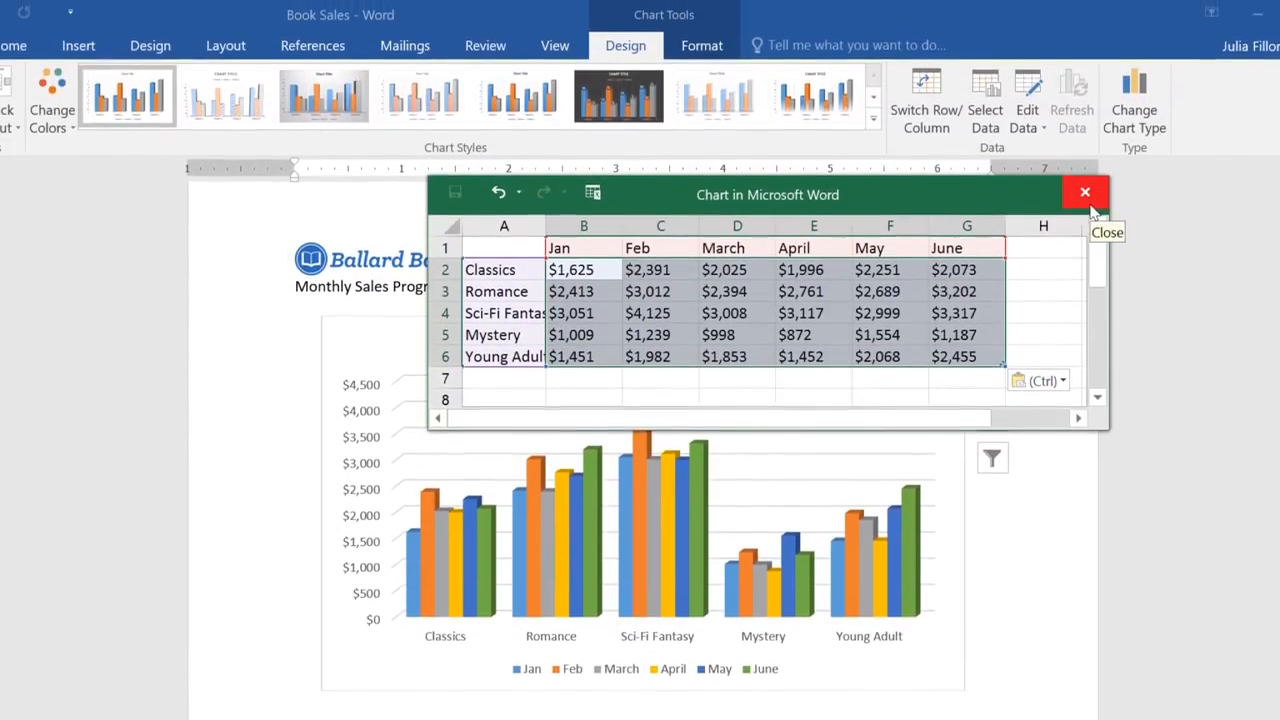
{"action": "left_click", "coordinate": [1085, 193]}
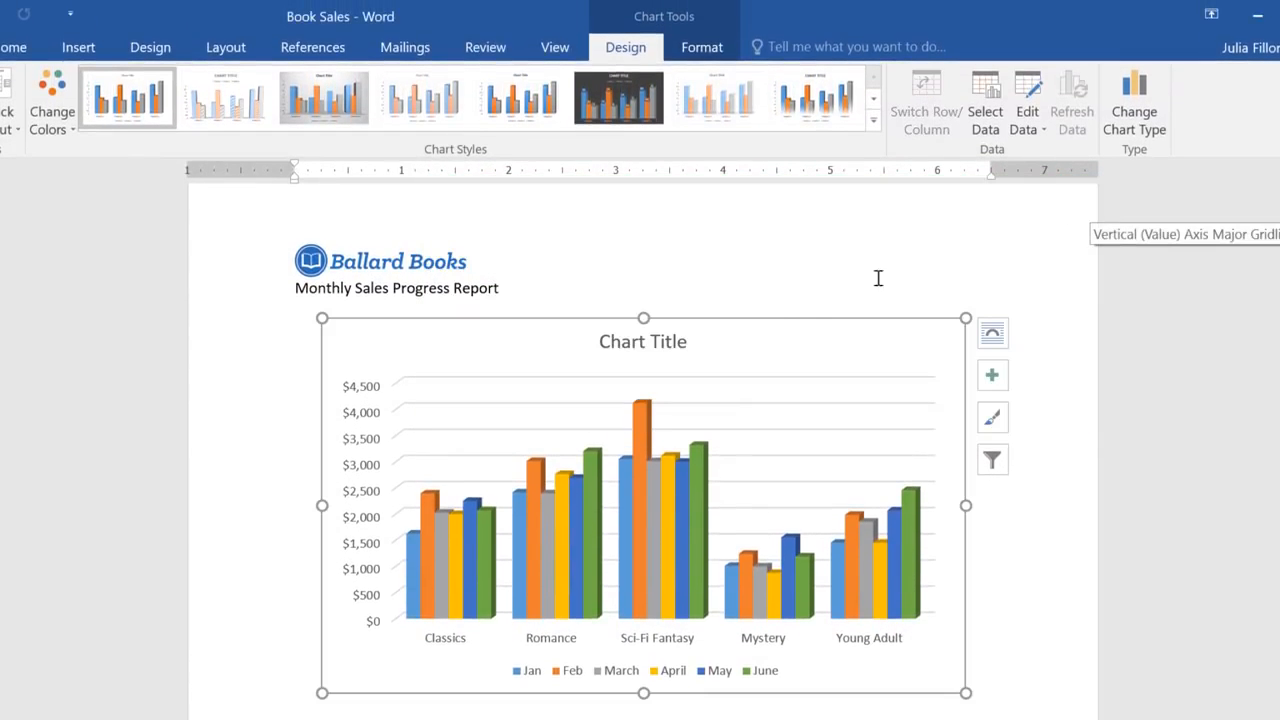
Step: Change the chart title to Book Sales
{"action": "left_click", "coordinate": [642, 341]}
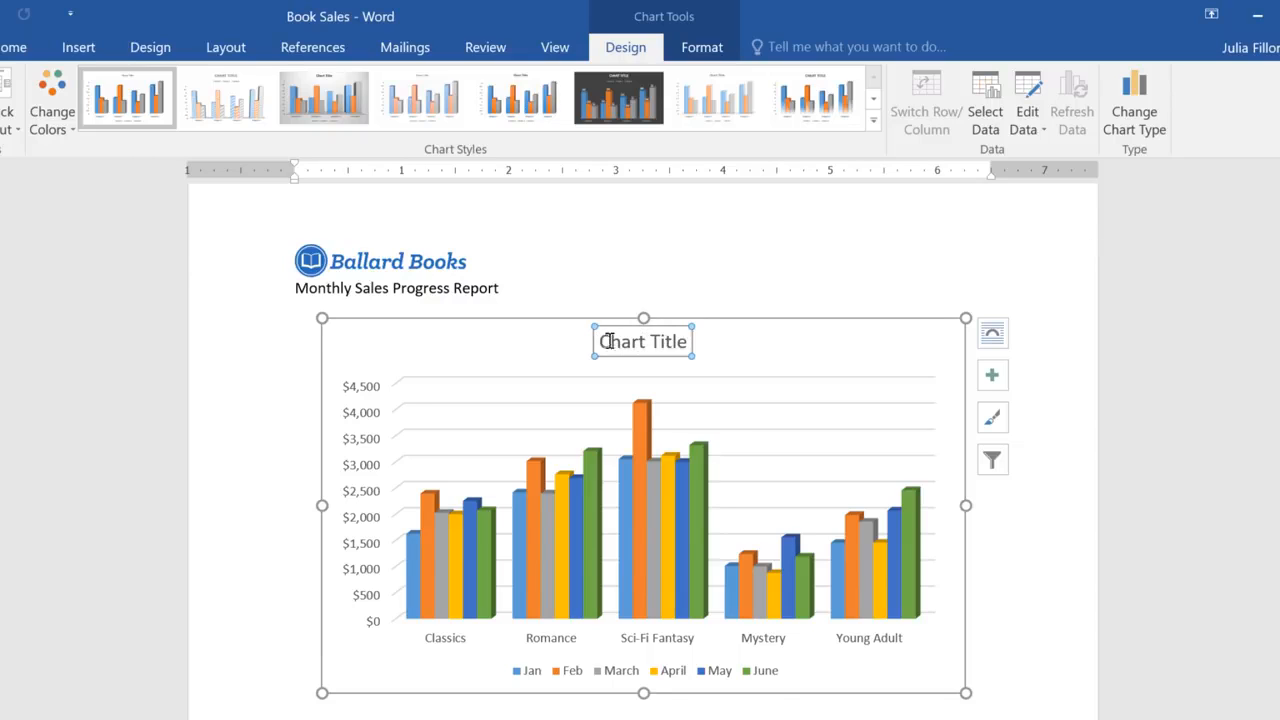
{"action": "left_click_drag", "start_coordinate": [607, 341], "coordinate": [706, 345]}
{"action": "type", "text": "Book Sales"}
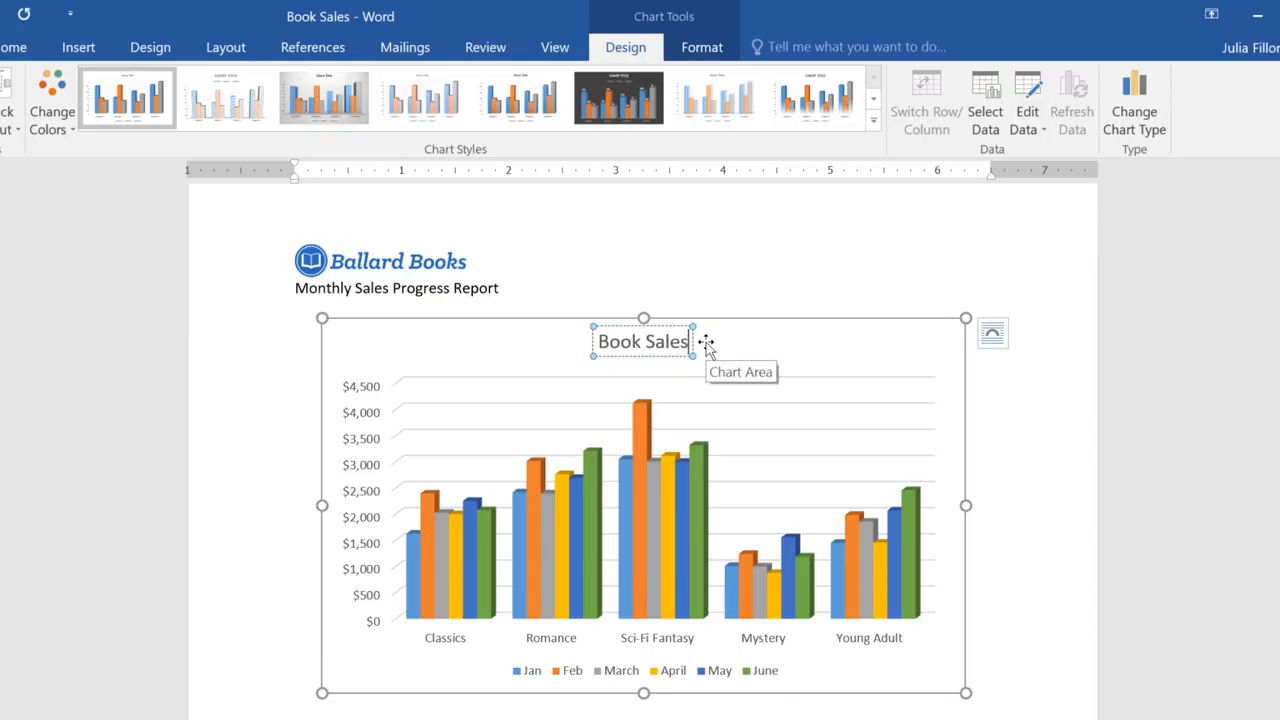
{"action": "key", "text": "Escape"}
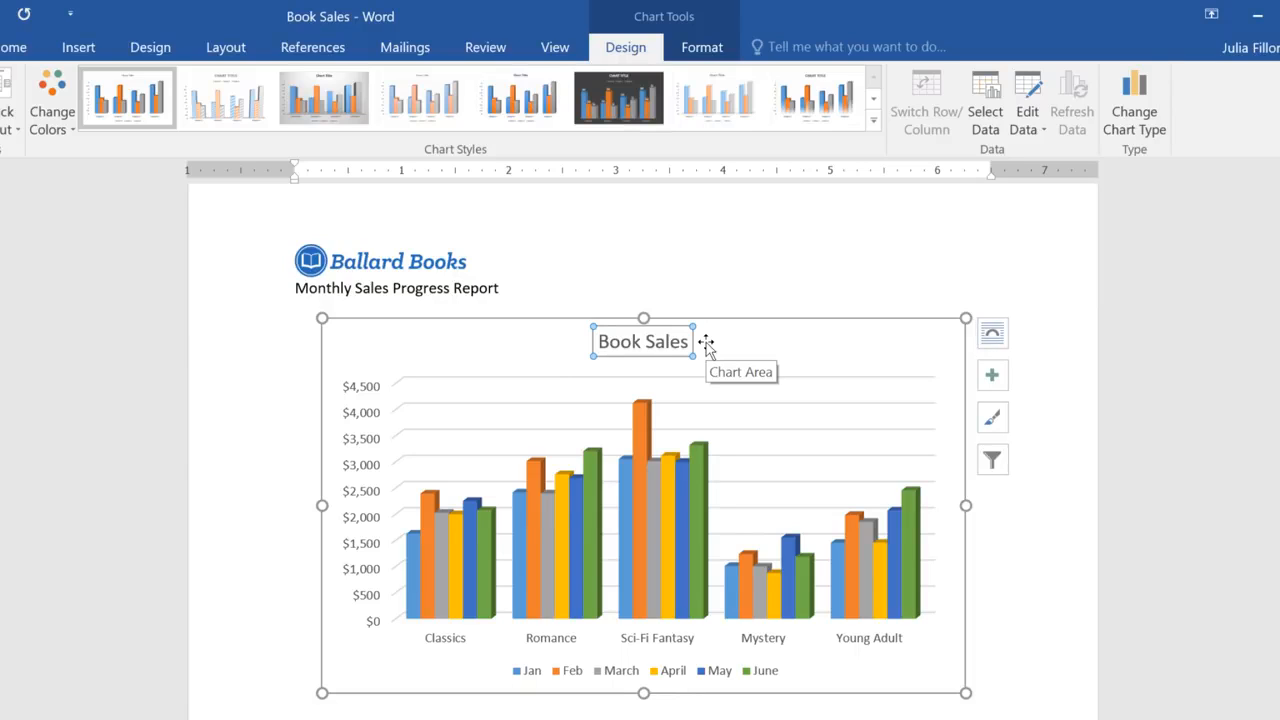
Step: Reopen the chart data, switch the chart's rows and columns so months form the horizontal axis, and close the data sheet
{"action": "left_click", "coordinate": [1033, 97]}
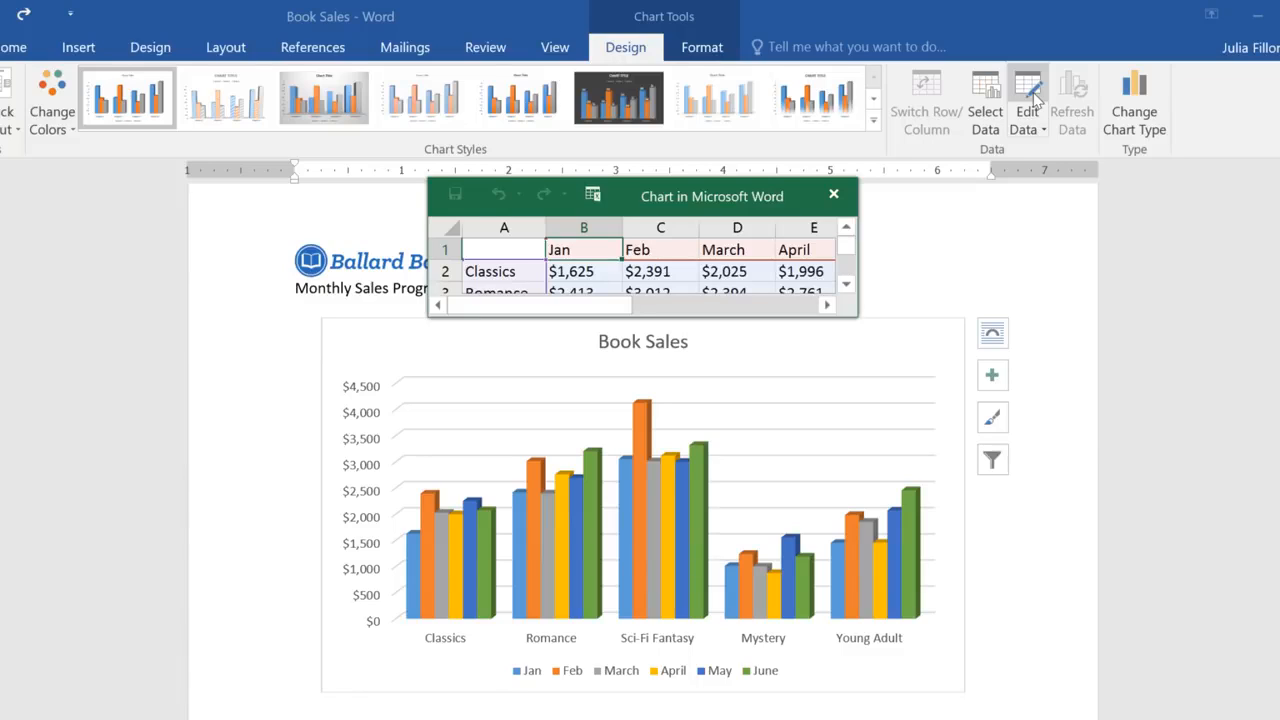
{"action": "left_click", "coordinate": [916, 347]}
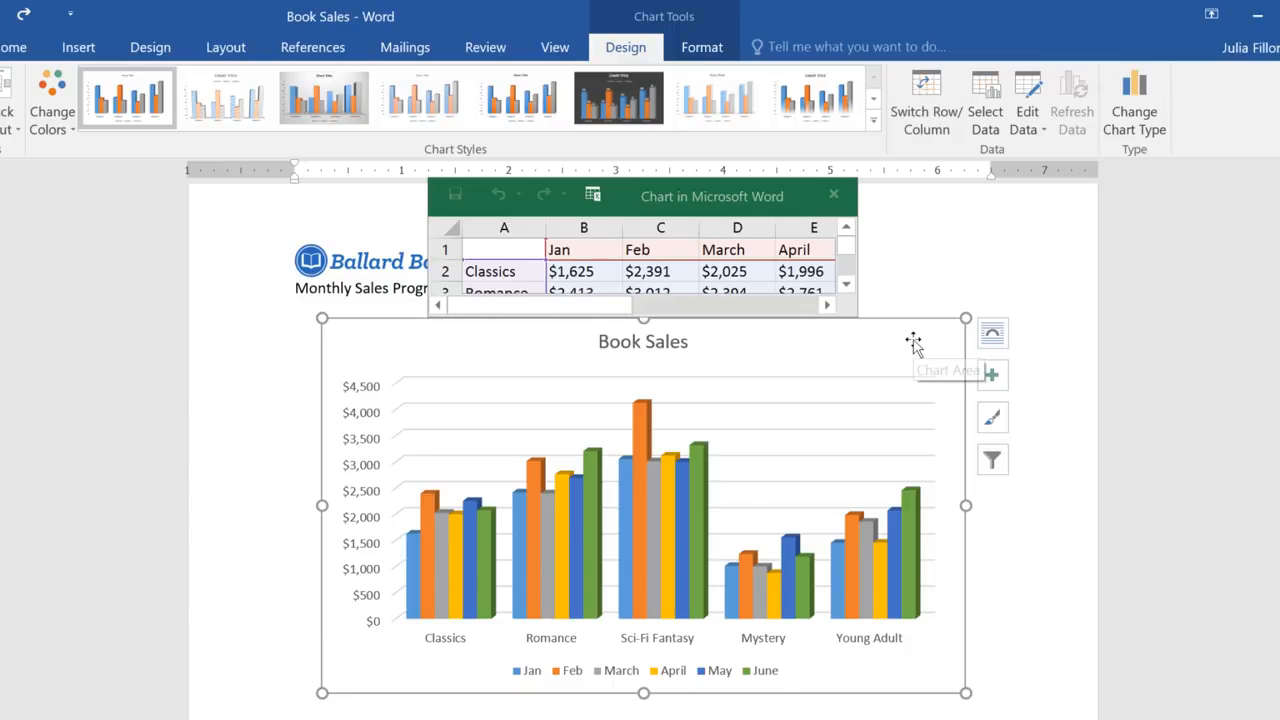
{"action": "left_click", "coordinate": [928, 133]}
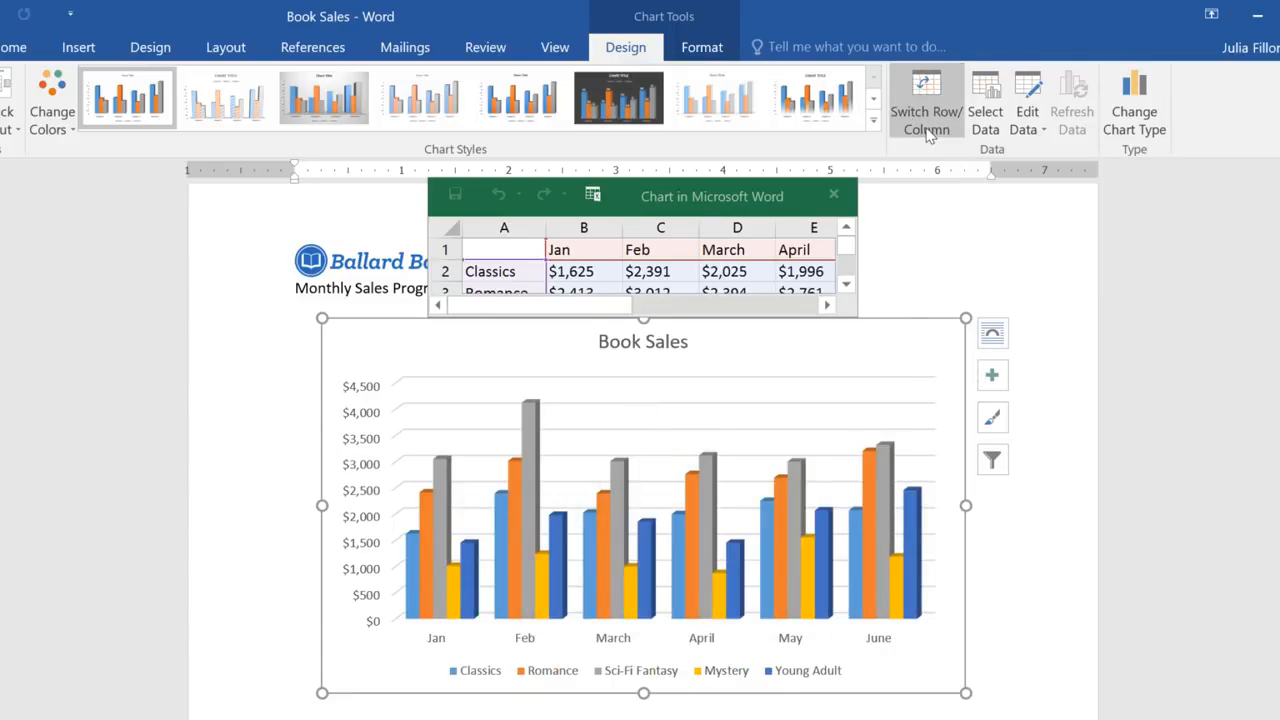
{"action": "left_click", "coordinate": [835, 193]}
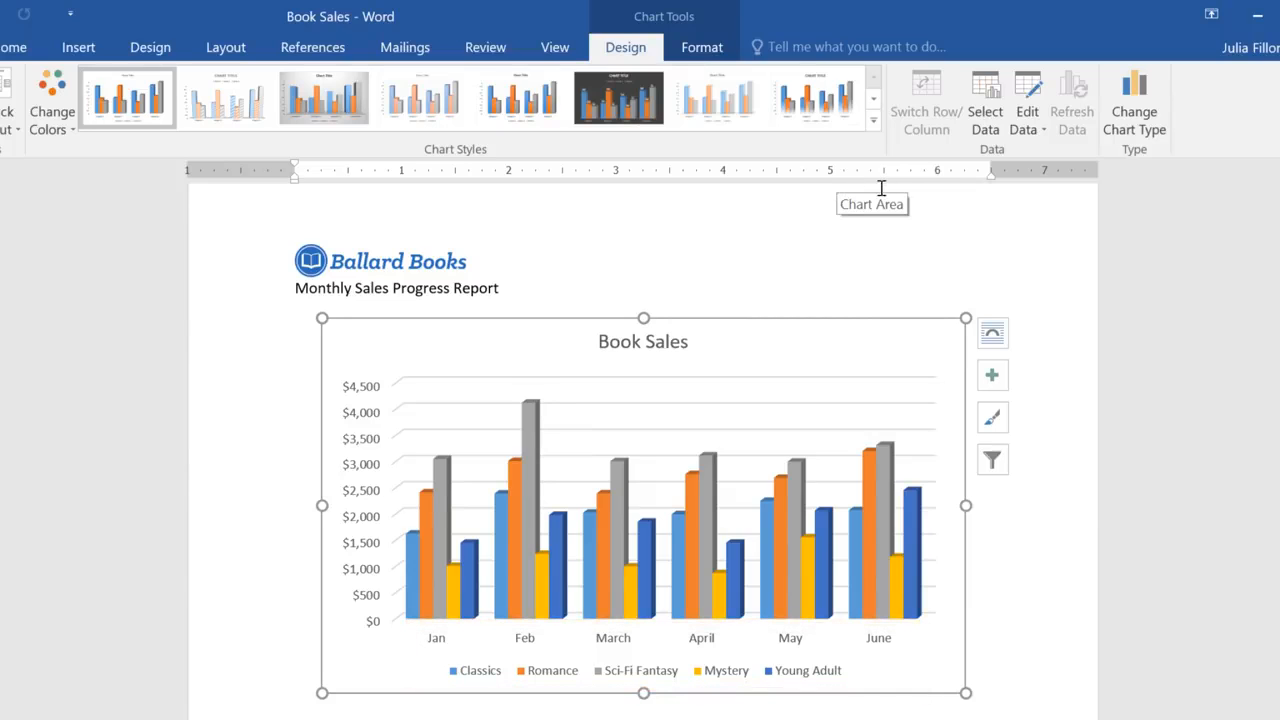
Step: Change the Book Sales chart to the basic Line chart type
{"action": "left_click", "coordinate": [1133, 118]}
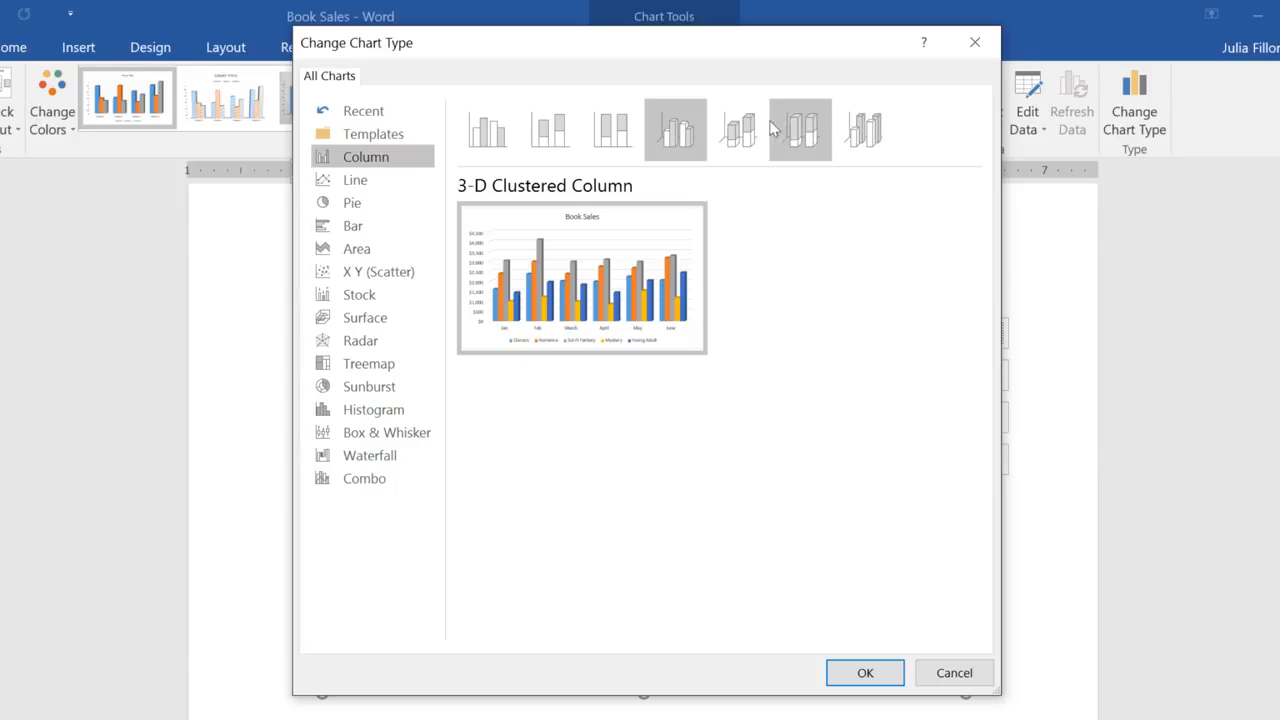
{"action": "left_click", "coordinate": [352, 179]}
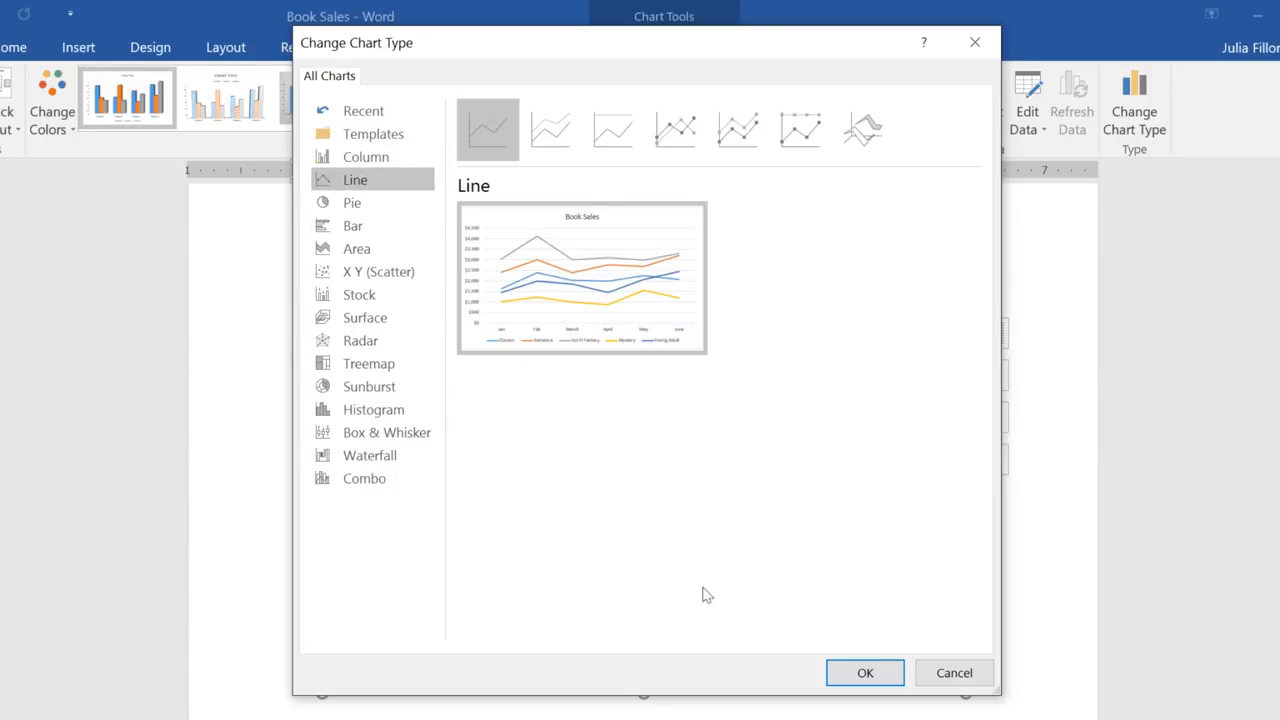
{"action": "left_click", "coordinate": [849, 674]}
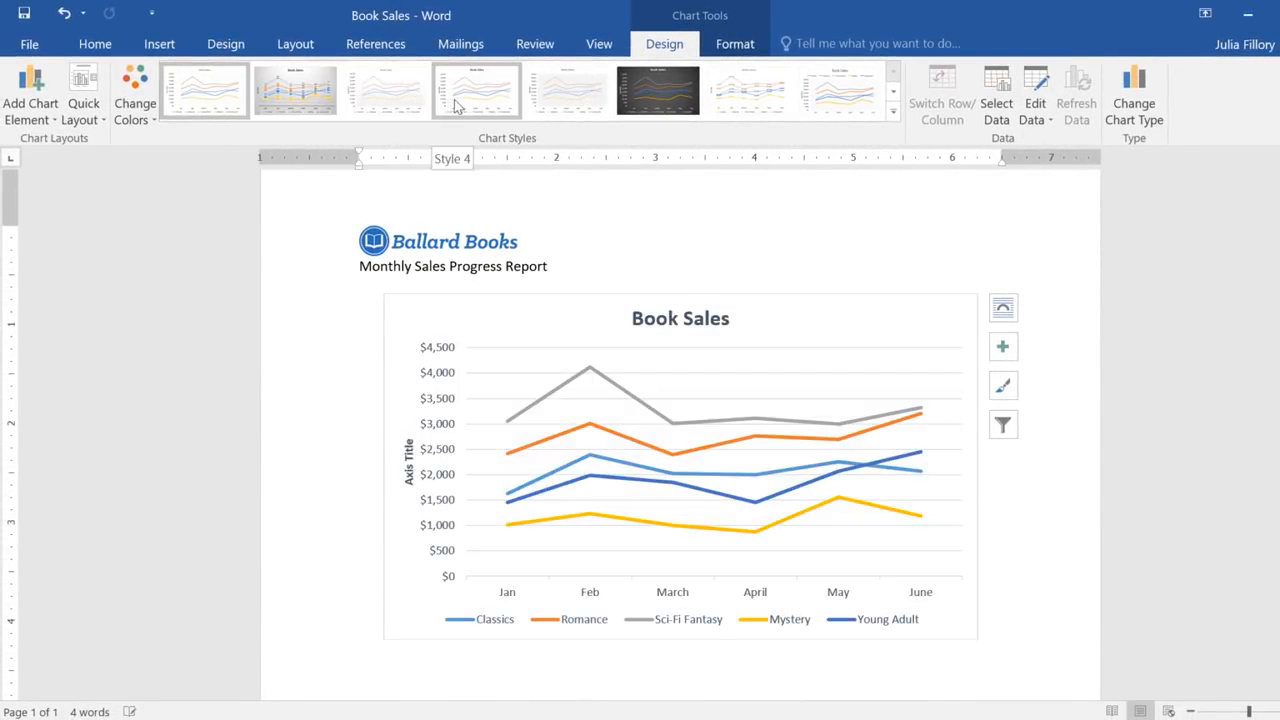
Step: Apply the dark-background chart style and the Layout 9 quick layout to the Book Sales chart
{"action": "left_click", "coordinate": [630, 104]}
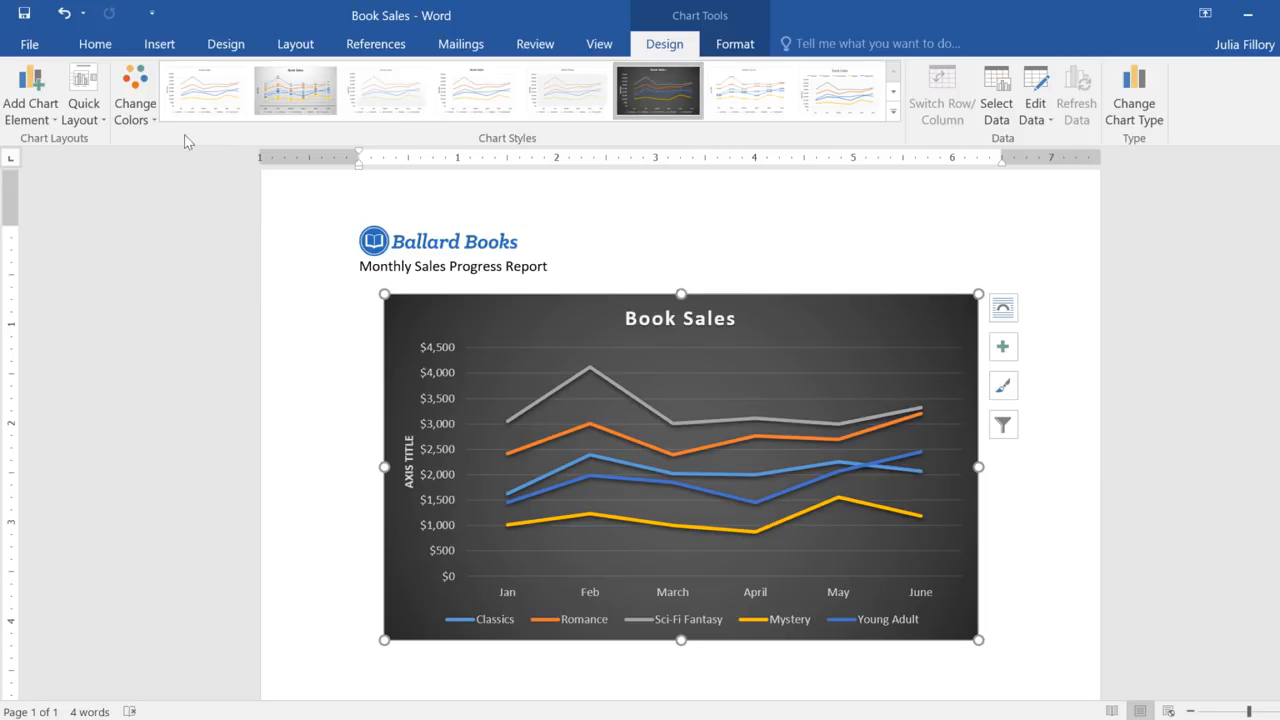
{"action": "left_click", "coordinate": [79, 120]}
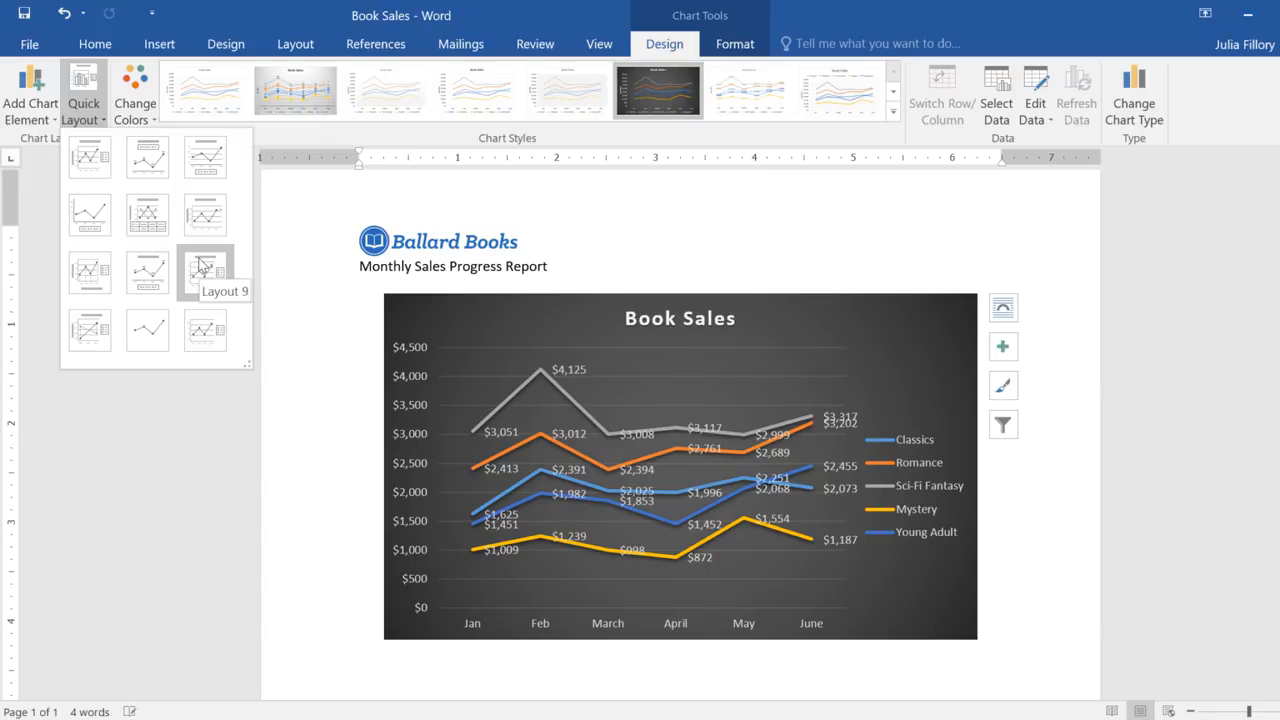
{"action": "left_click", "coordinate": [203, 266]}
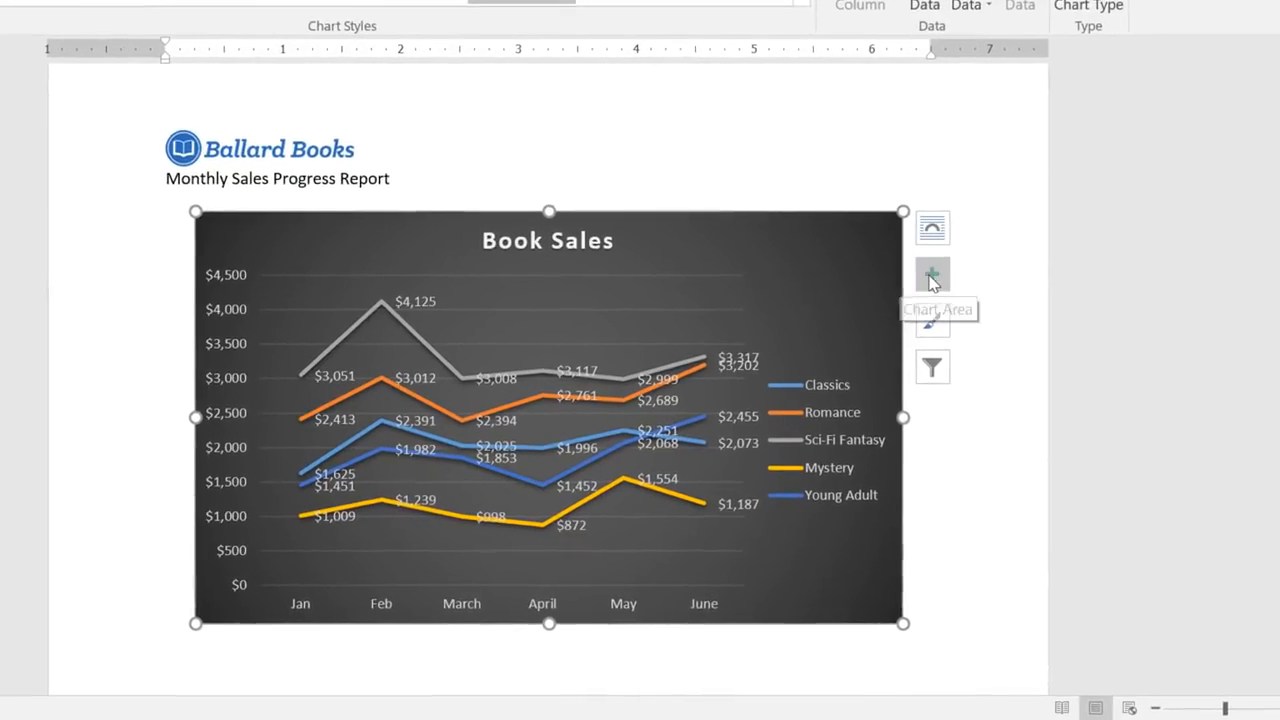
Step: Remove the data labels from the Book Sales chart and add a data table beneath its lines
{"action": "left_click", "coordinate": [922, 267]}
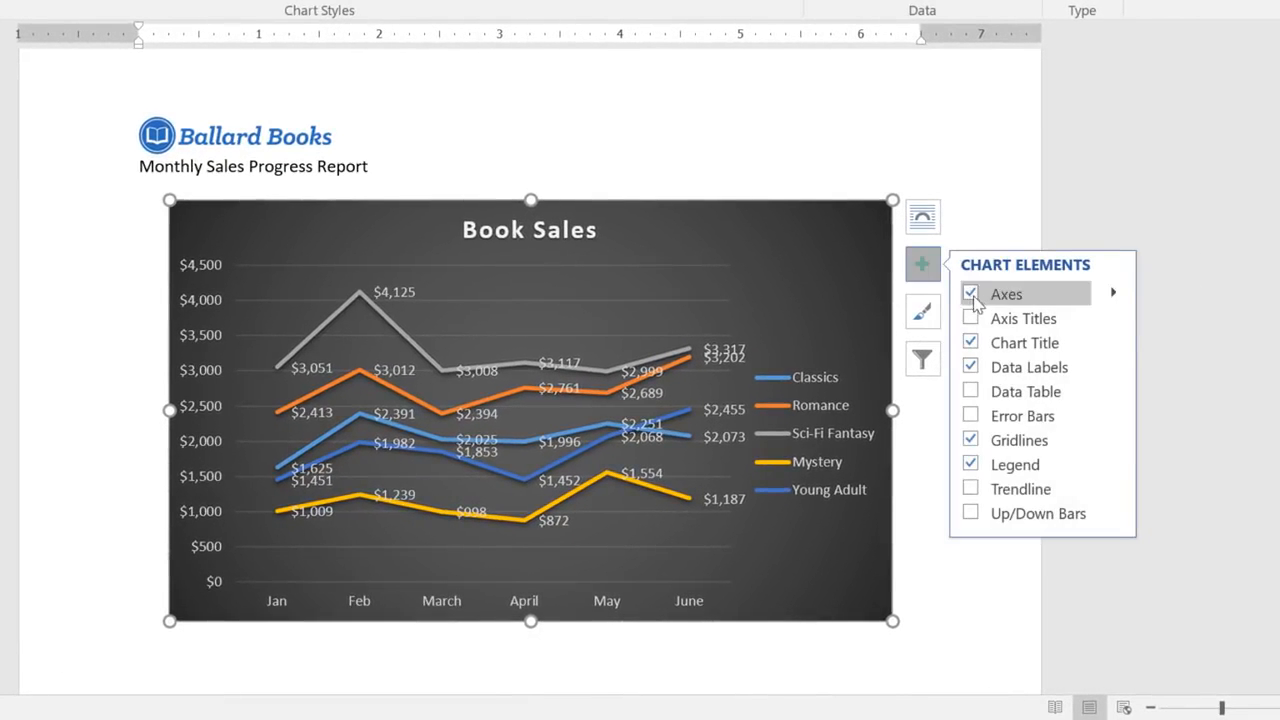
{"action": "left_click", "coordinate": [971, 367]}
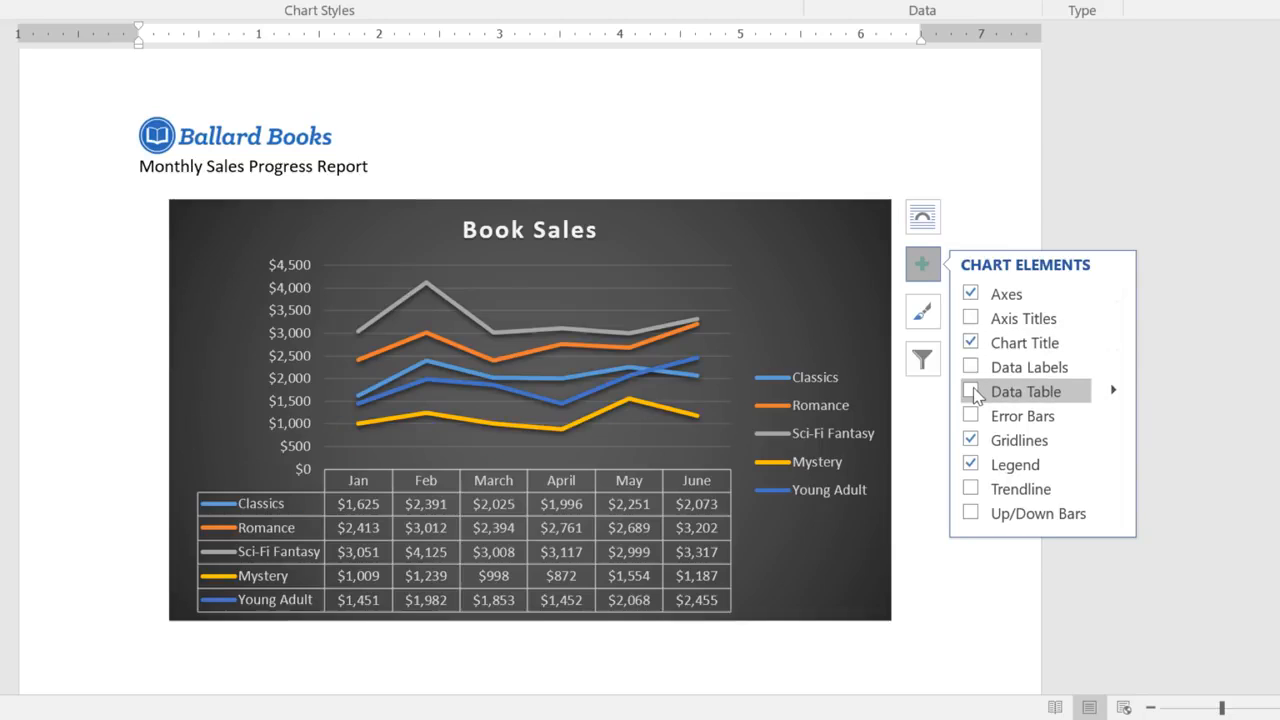
{"action": "left_click", "coordinate": [972, 391]}
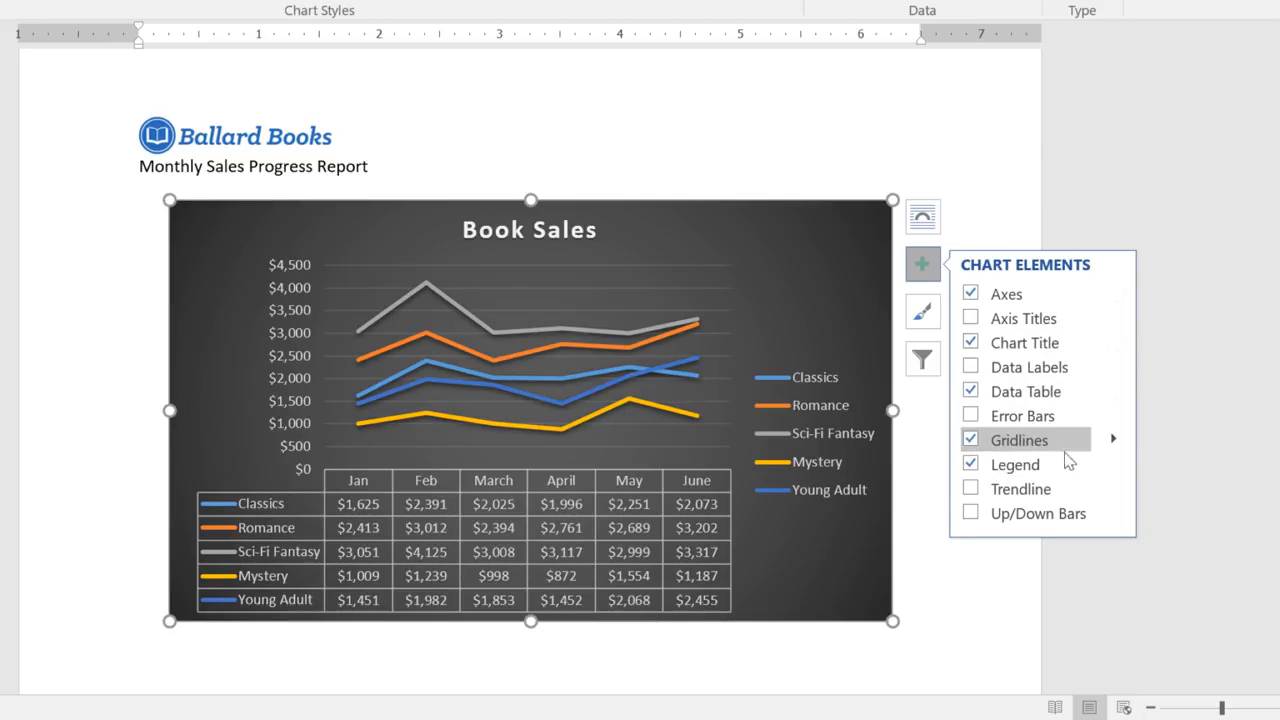
Step: Set the Book Sales chart's legend position to Bottom and deselect the chart
{"action": "left_click", "coordinate": [1114, 464]}
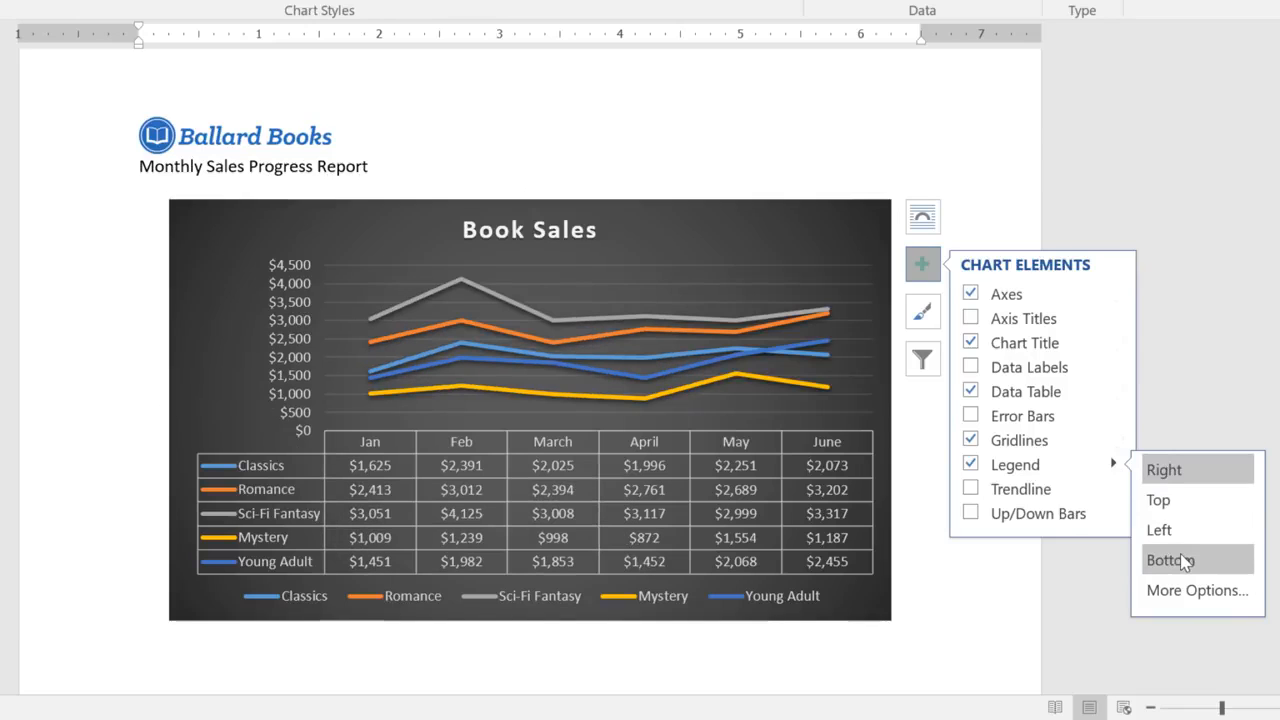
{"action": "left_click", "coordinate": [1183, 562]}
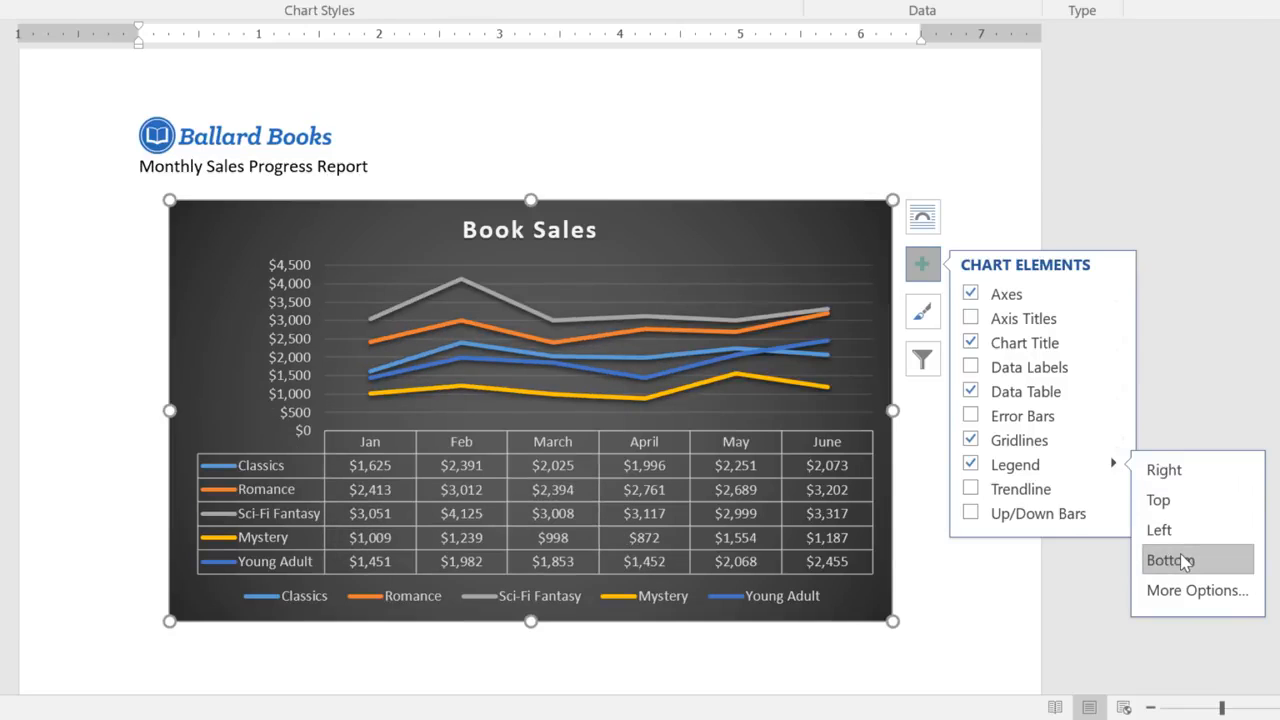
{"action": "left_click", "coordinate": [1182, 554]}
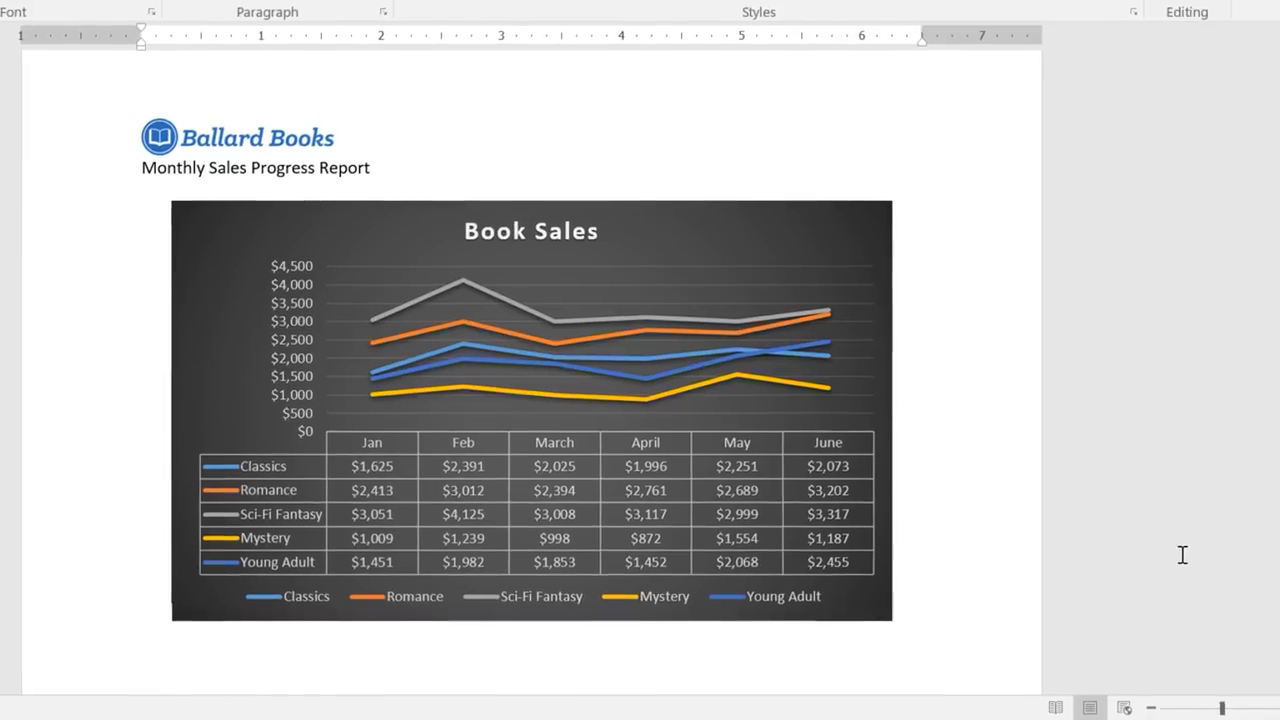